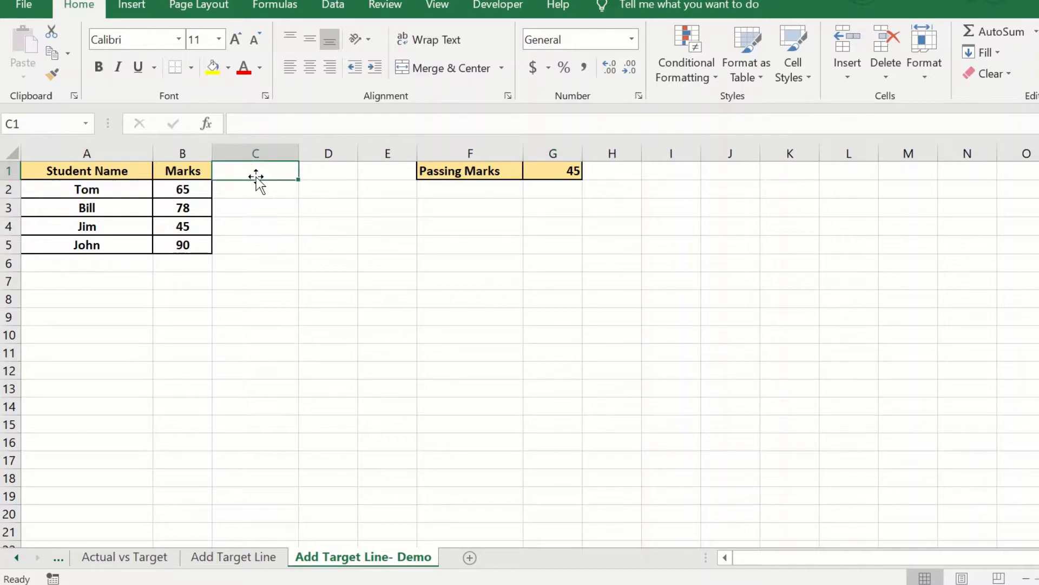
# Enter the header "Passing Marks" in C1 and link C2 to the passing mark with the formula =G1.
pyautogui.write('Passing Marks')
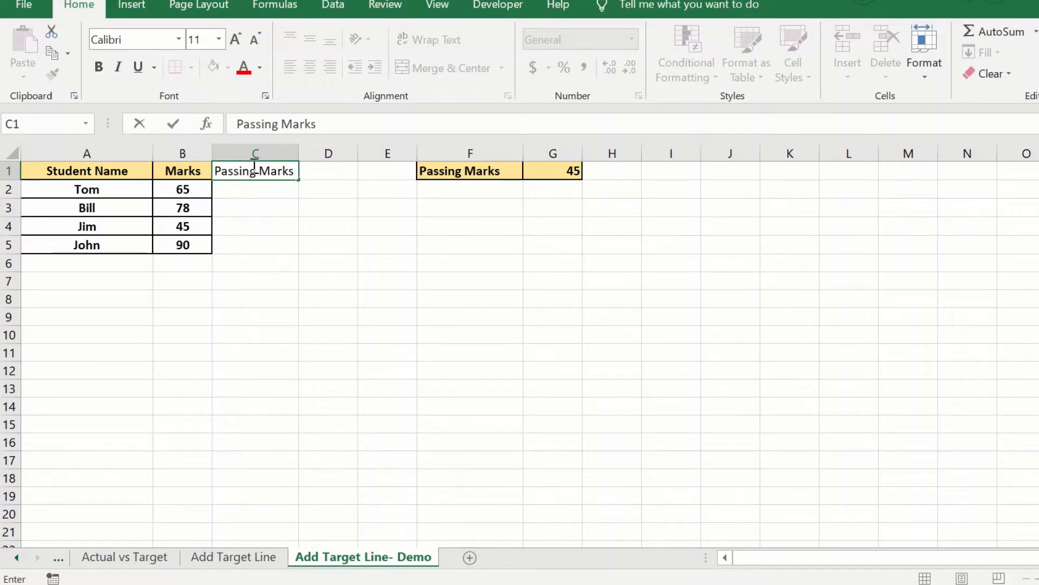
pyautogui.click(291, 232)
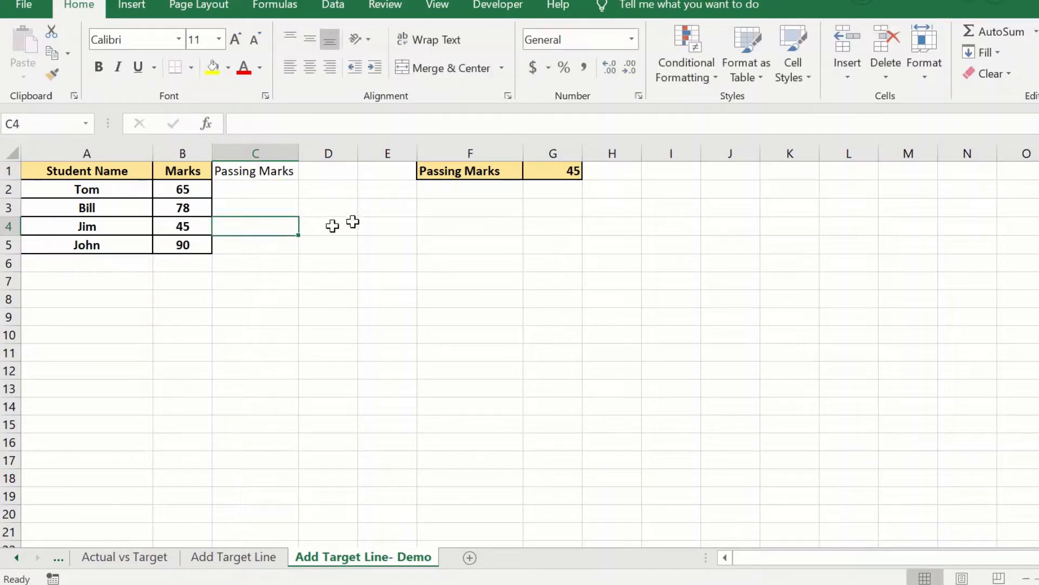
pyautogui.click(571, 172)
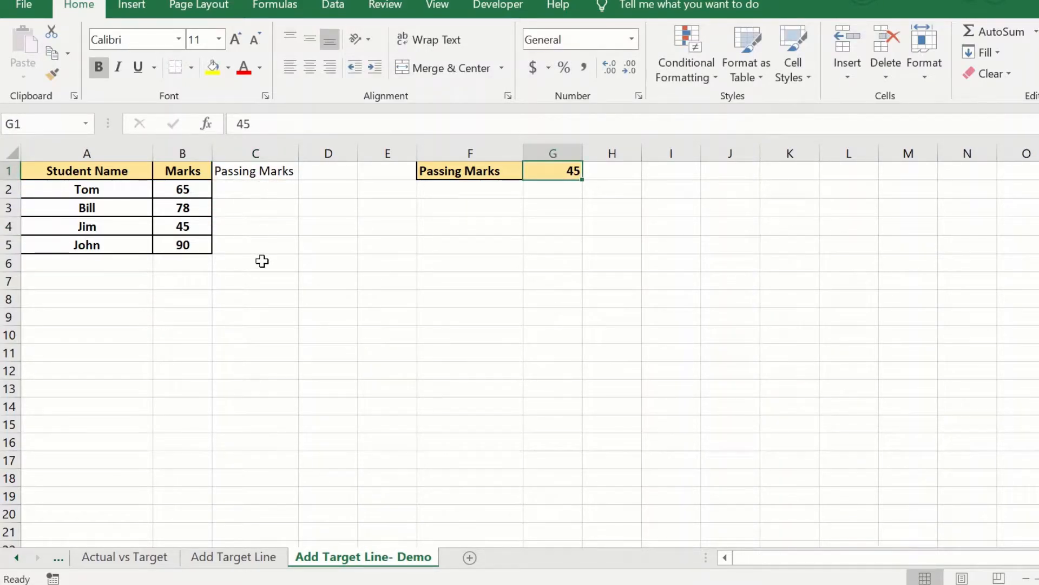
pyautogui.click(264, 192)
pyautogui.write('=')
pyautogui.click(539, 170)
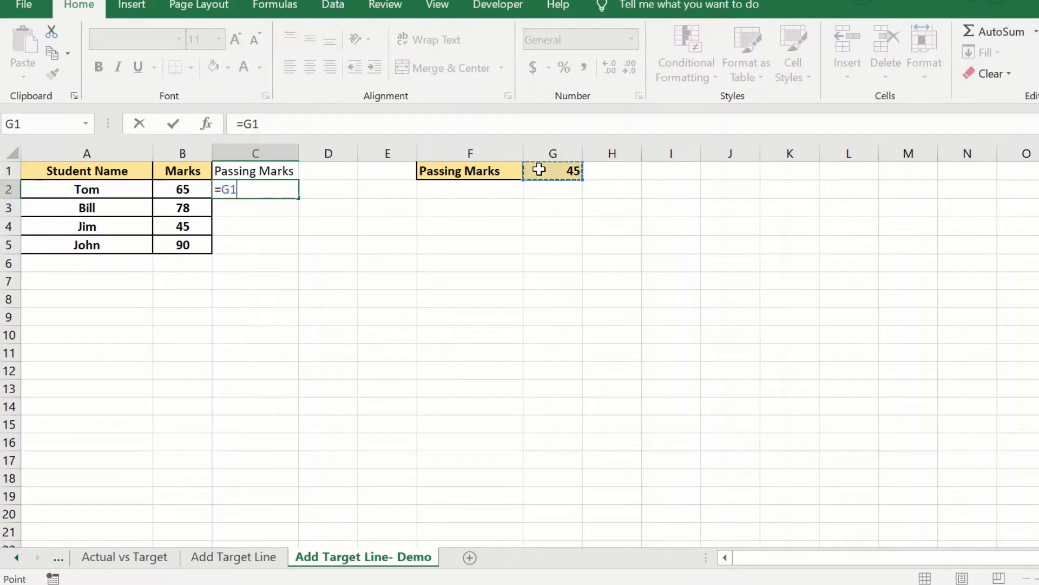
pyautogui.press('Return')
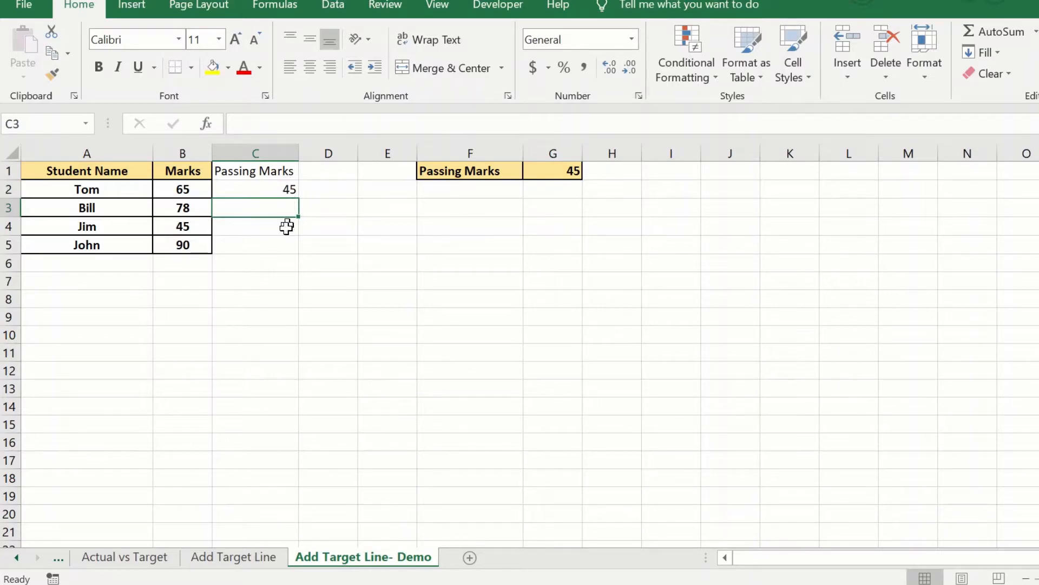
# Make the reference in C2 absolute as =$G$1 and fill the formula down to C5.
pyautogui.click(280, 190)
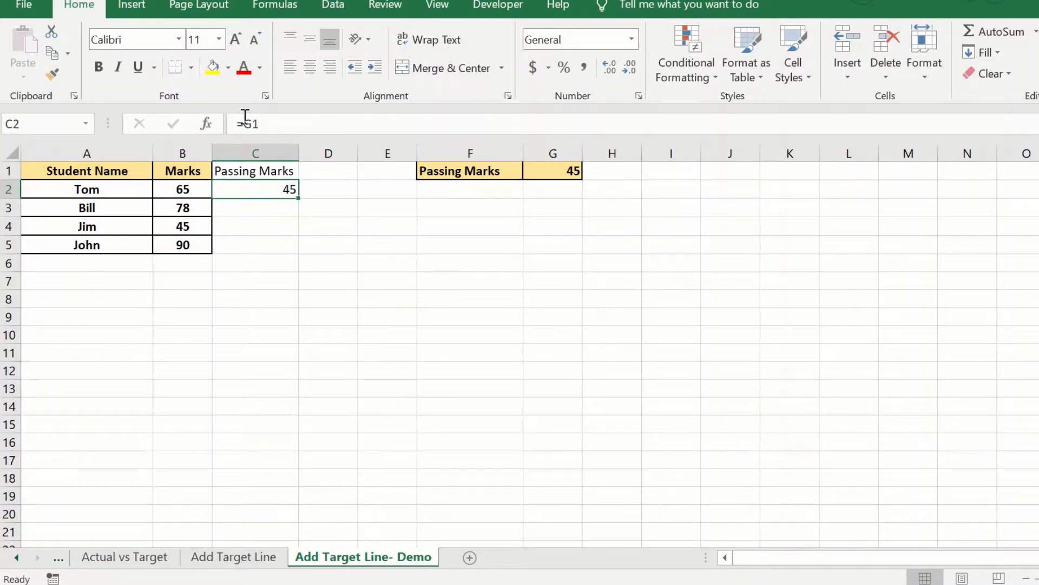
pyautogui.moveTo(245, 126); pyautogui.dragTo(261, 126)
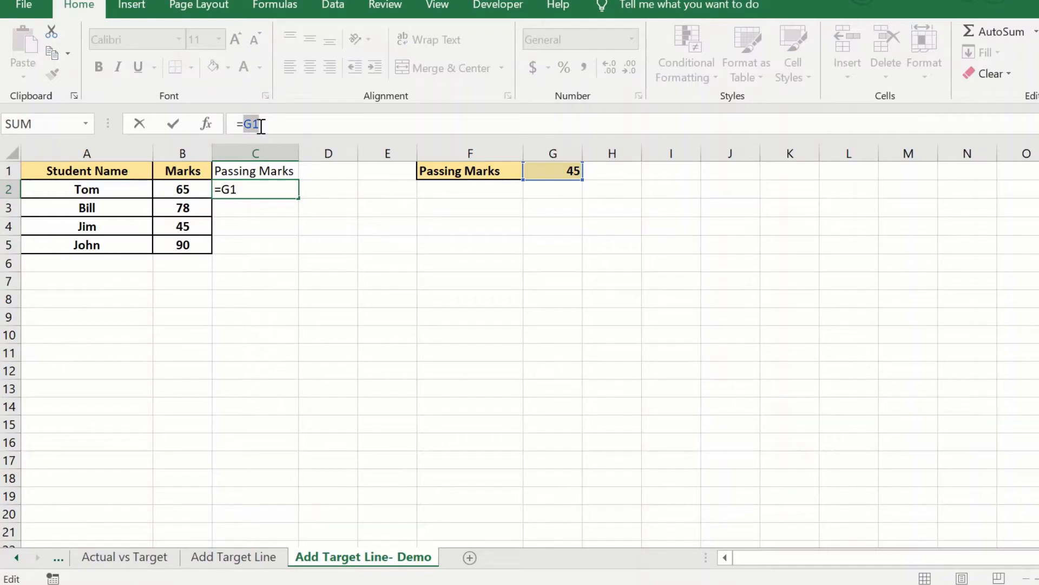
pyautogui.press('F4')
pyautogui.press('Return')
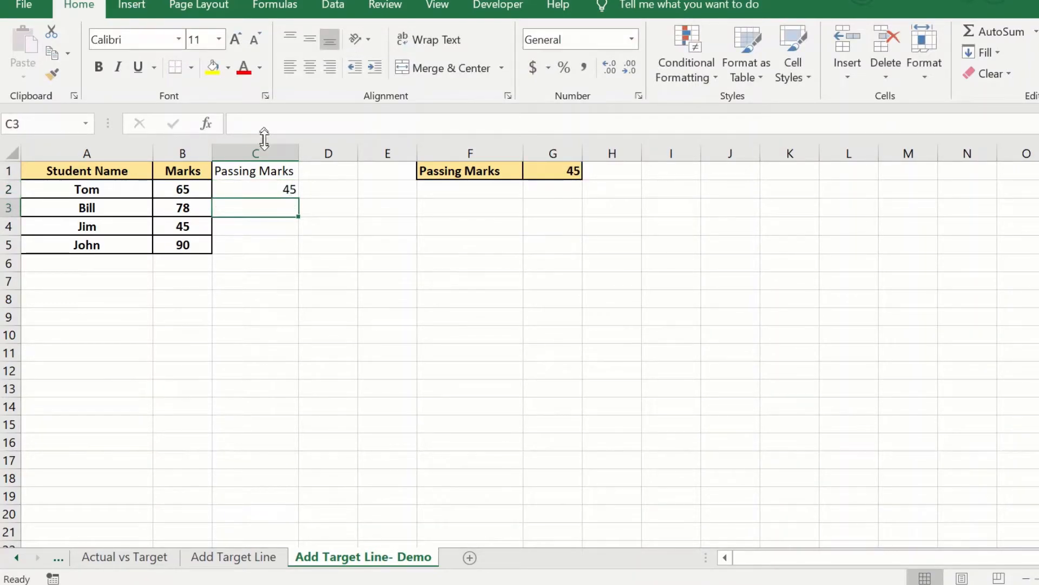
pyautogui.click(293, 191)
pyautogui.moveTo(298, 199); pyautogui.dragTo(293, 253)
pyautogui.click(469, 265)
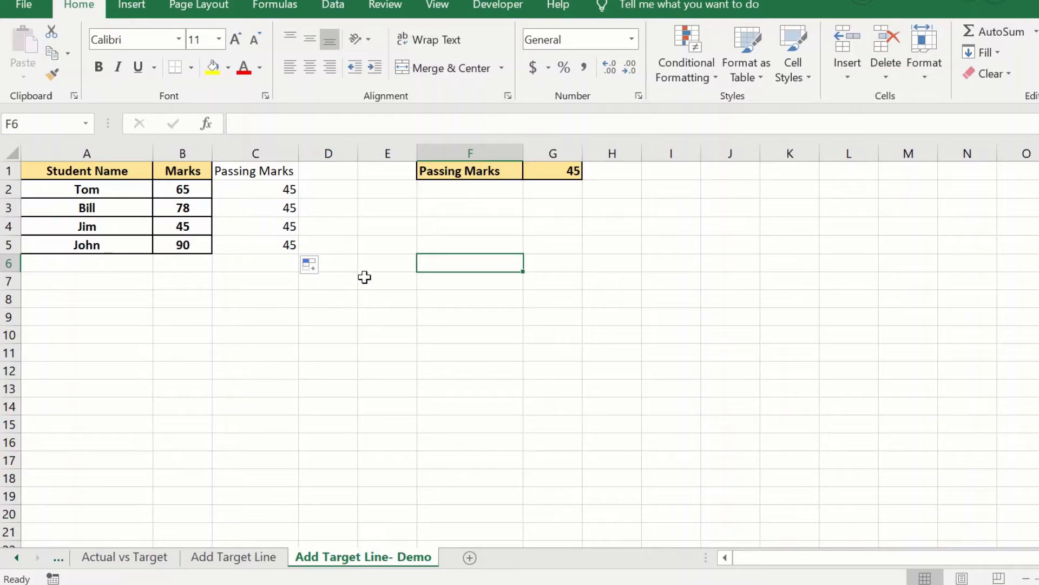
# Look at the finished chart on the Add Target Line sheet and check the formula in C4 of the demo sheet.
pyautogui.click(238, 558)
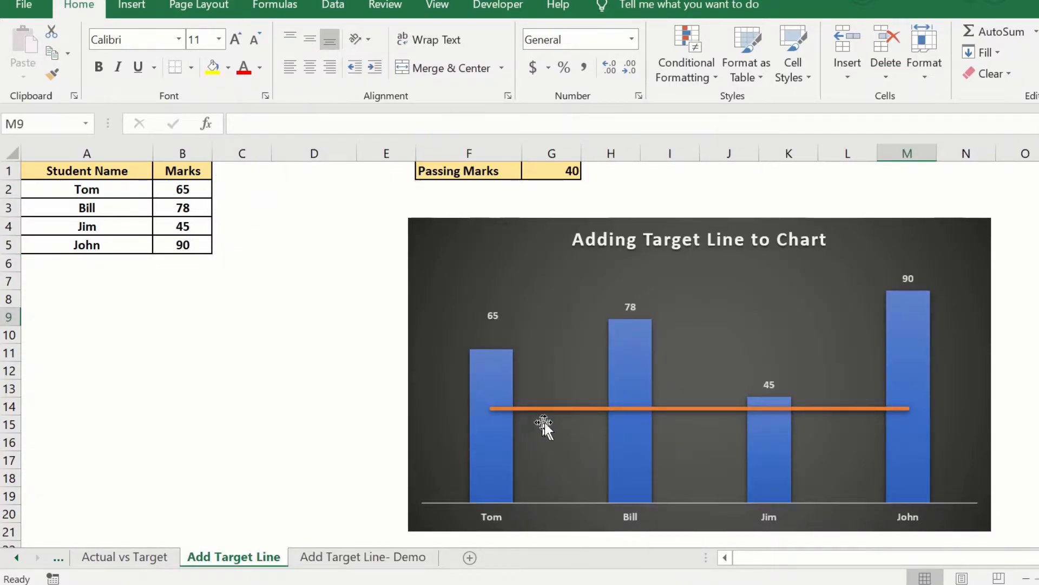
pyautogui.click(332, 557)
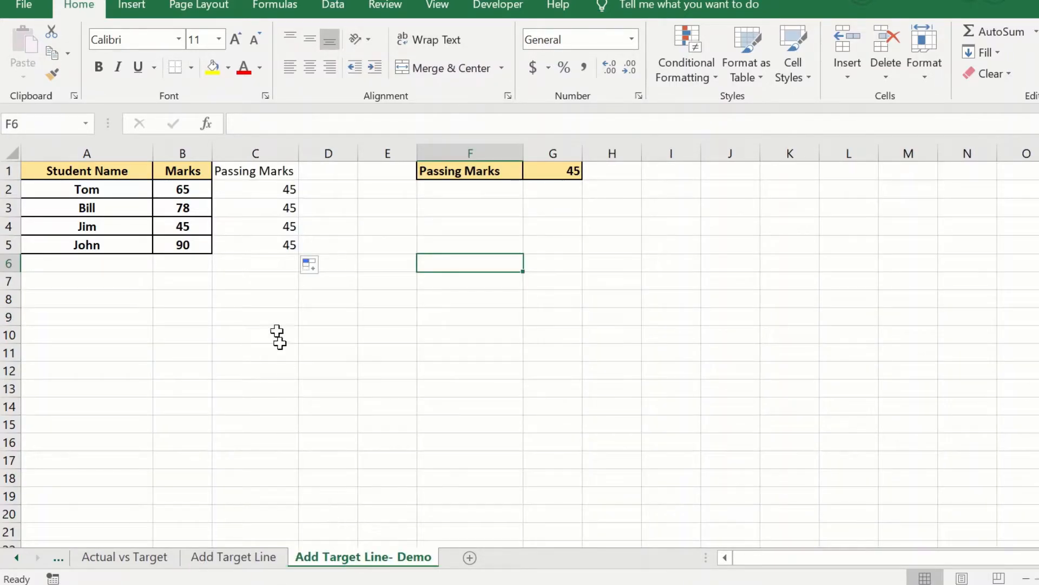
pyautogui.click(246, 224)
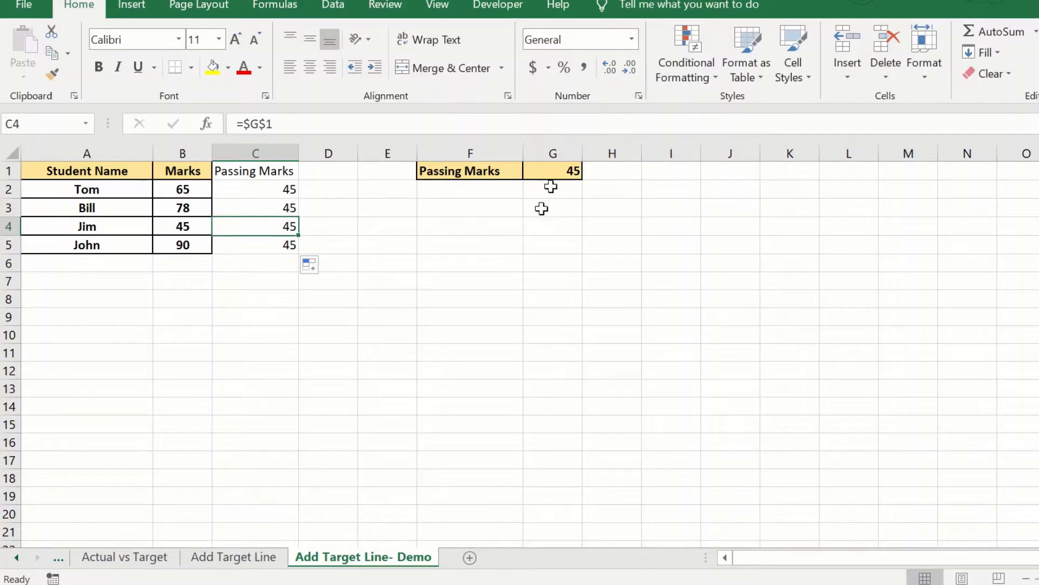
# Test the linked column by setting the passing mark in G1 to 50, and restore it to 45.
pyautogui.click(563, 170)
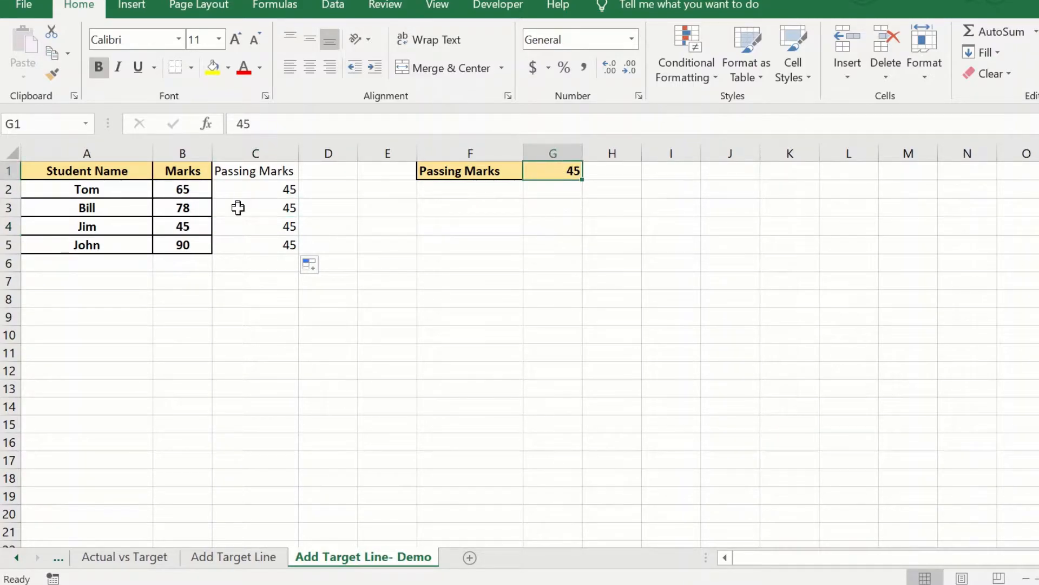
pyautogui.write('50')
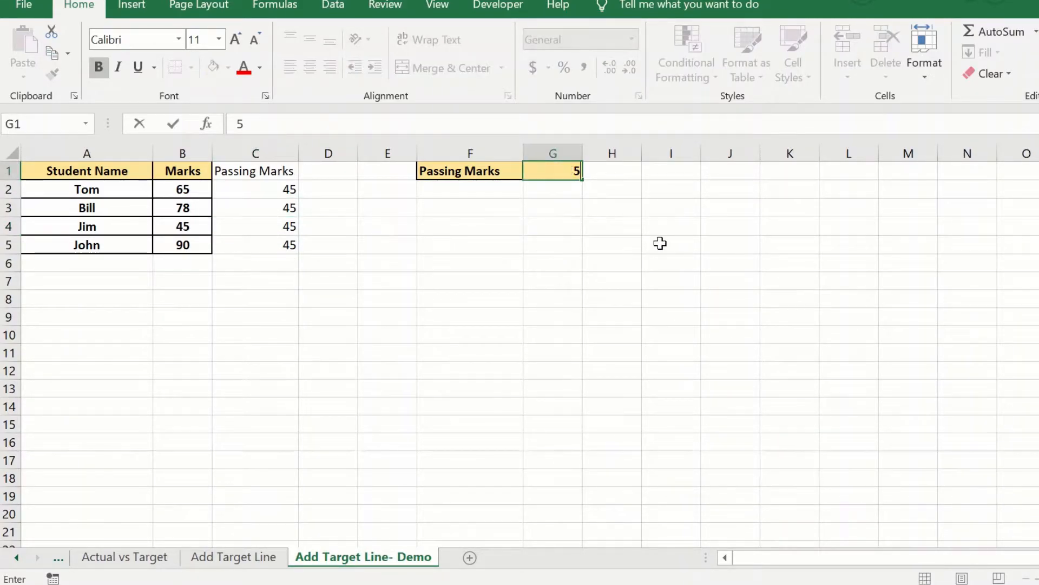
pyautogui.click(659, 243)
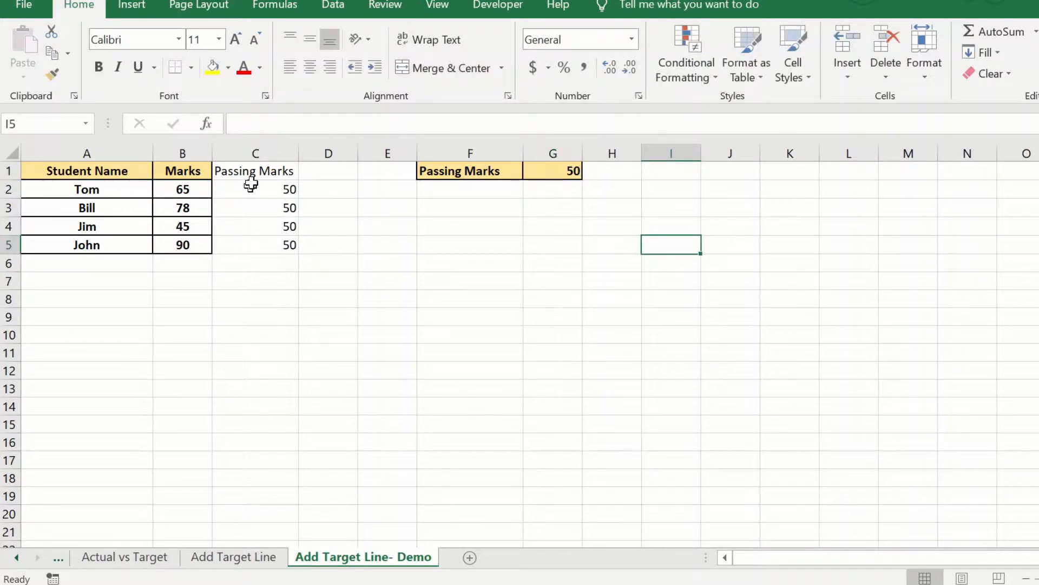
pyautogui.click(551, 171)
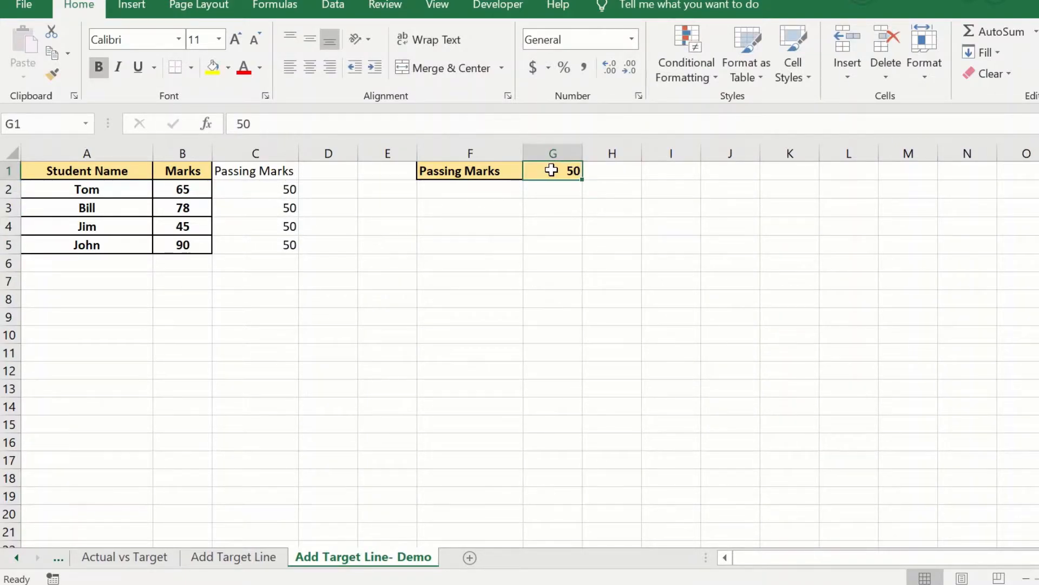
pyautogui.write('45')
pyautogui.click(645, 249)
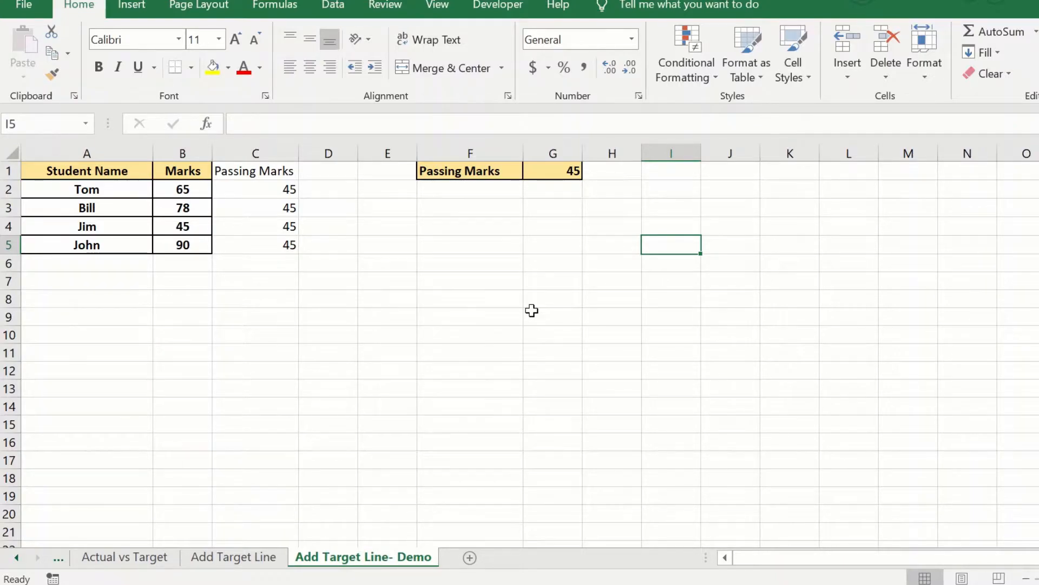
# Insert a 2-D clustered column chart from the student, marks and passing marks data in A1:C5.
pyautogui.moveTo(74, 169); pyautogui.dragTo(246, 237)
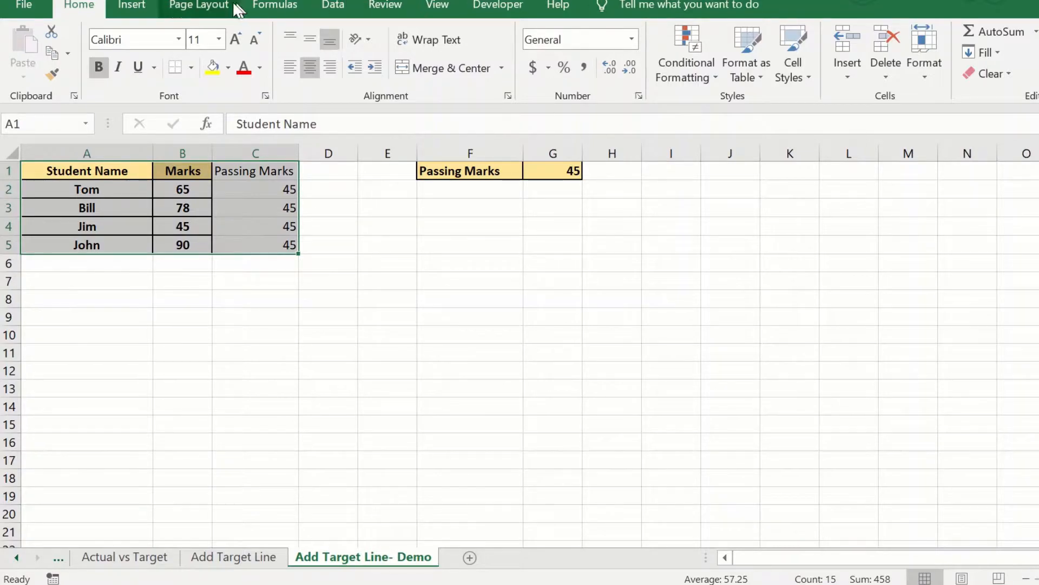
pyautogui.click(138, 7)
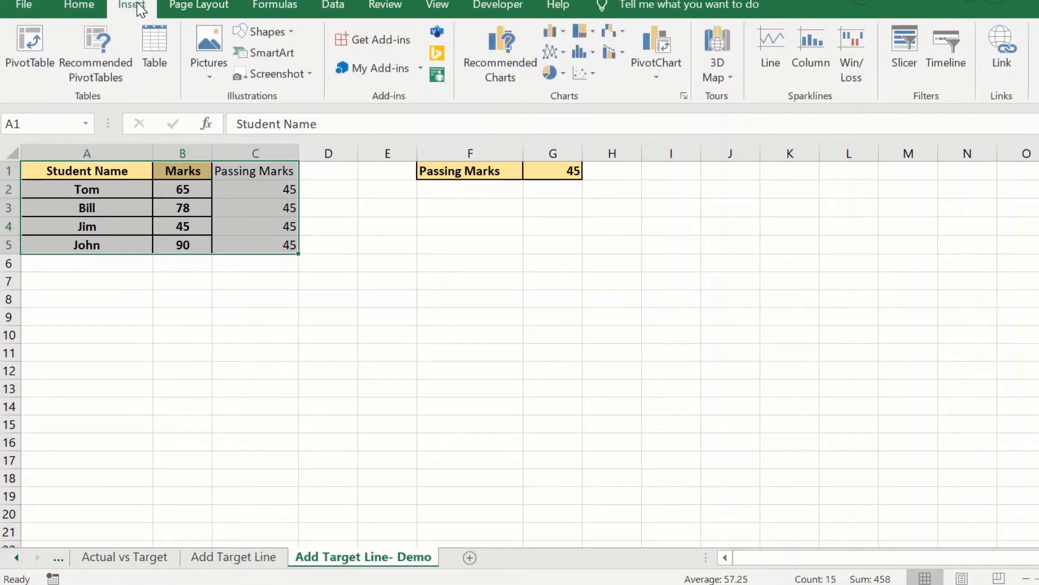
pyautogui.click(561, 37)
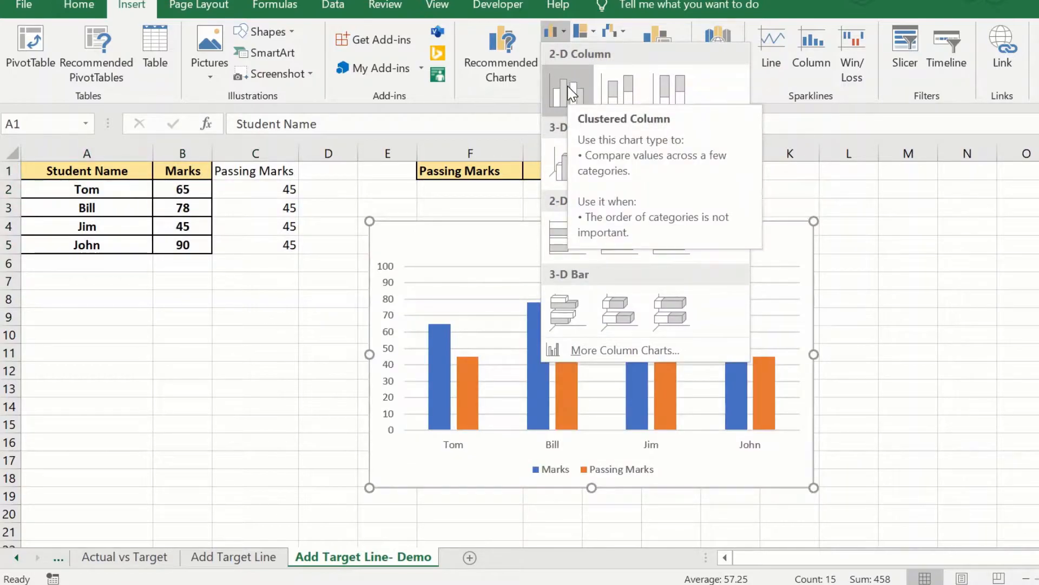
pyautogui.click(568, 88)
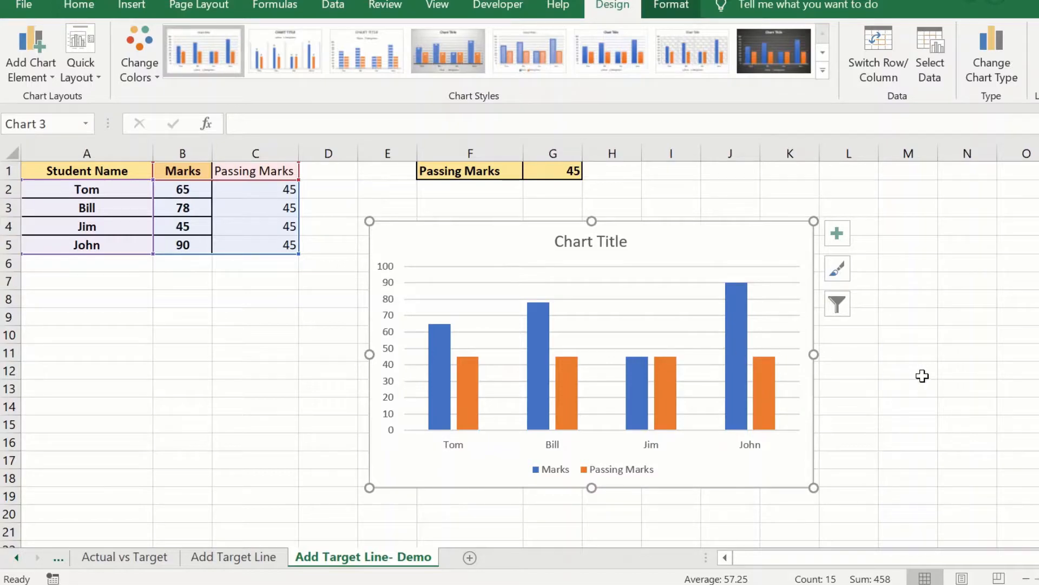
pyautogui.click(942, 361)
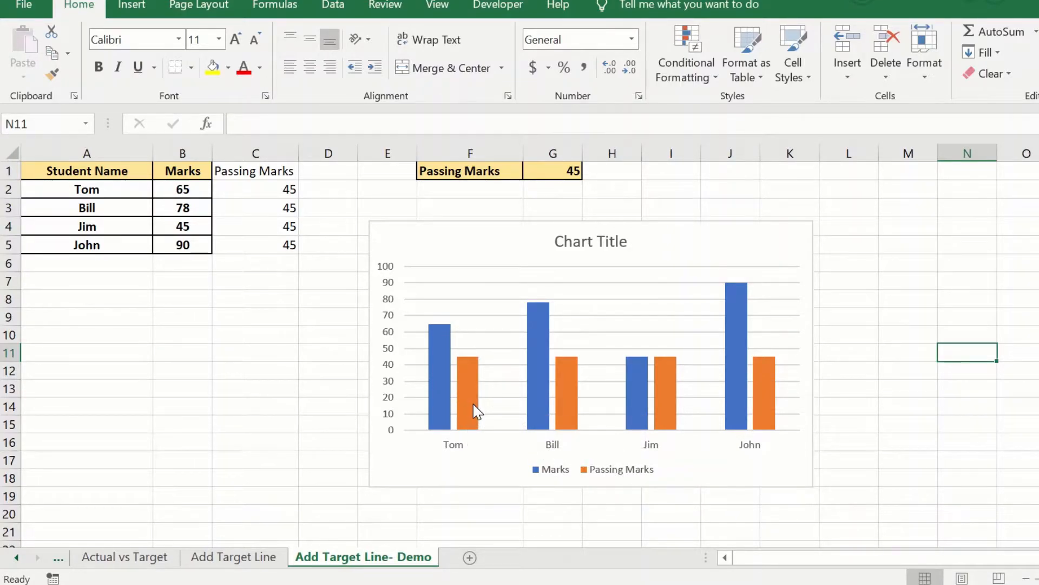
# Change the Passing Marks series of the chart to a Line chart type, keeping Marks as clustered columns.
pyautogui.moveTo(477, 412)
pyautogui.rightClick(467, 386)
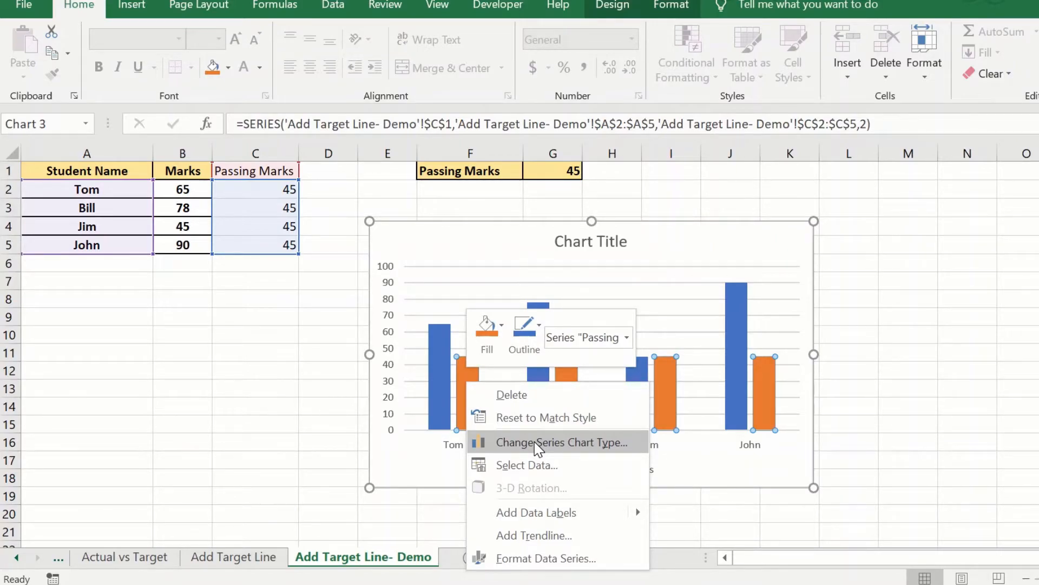
pyautogui.click(535, 440)
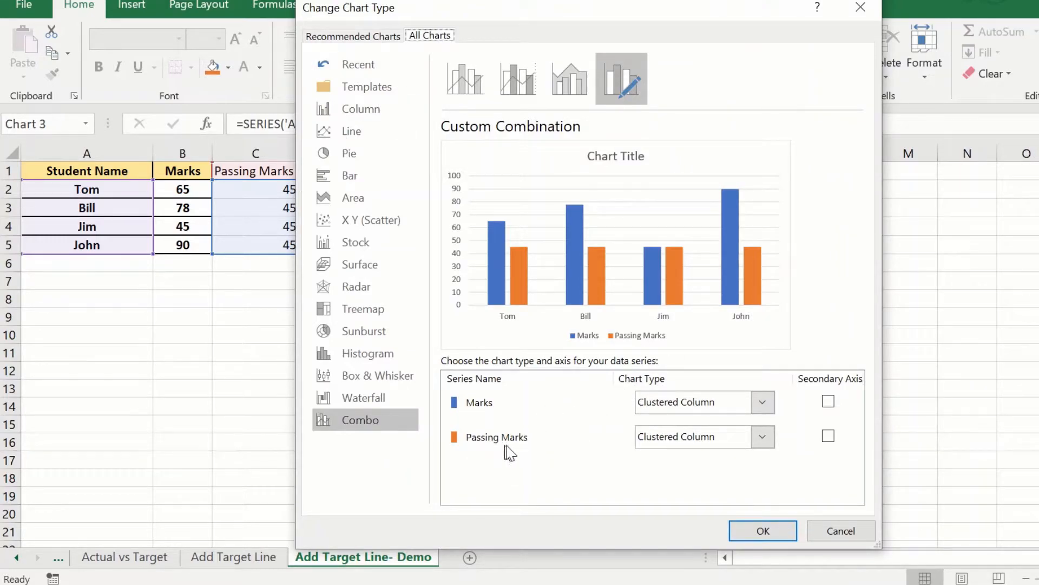
pyautogui.click(762, 437)
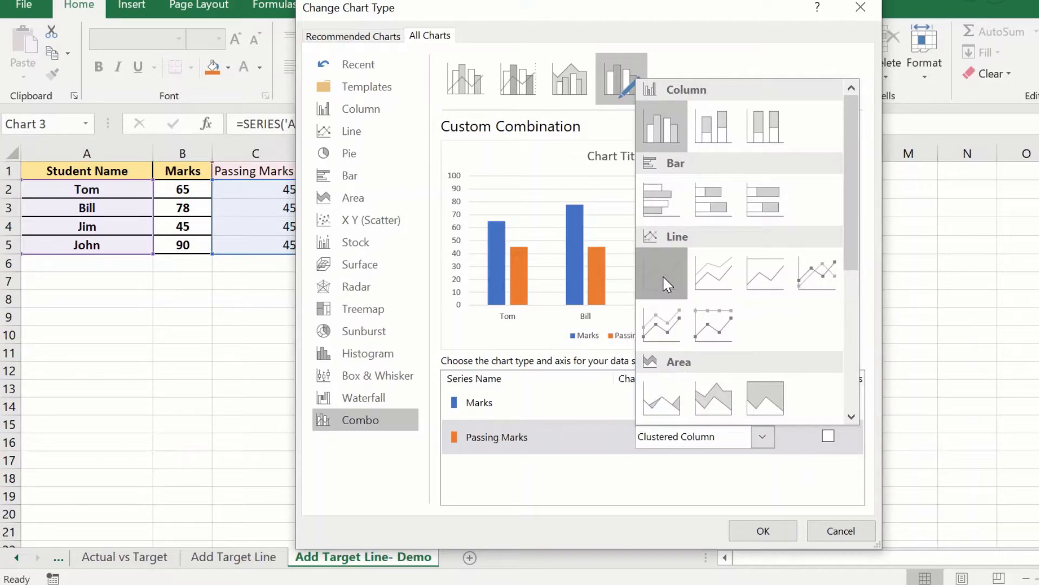
pyautogui.click(663, 275)
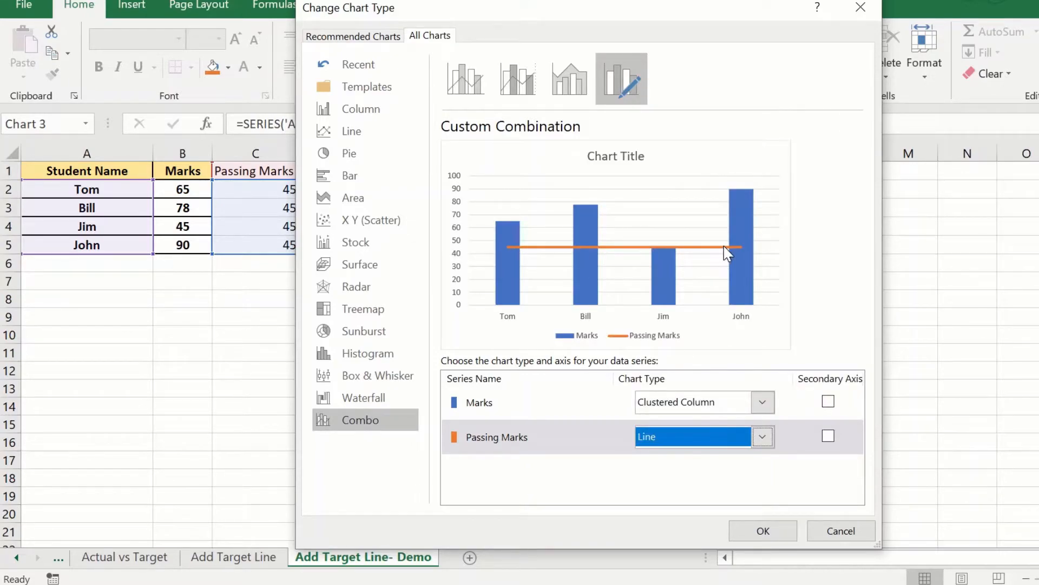
pyautogui.click(745, 535)
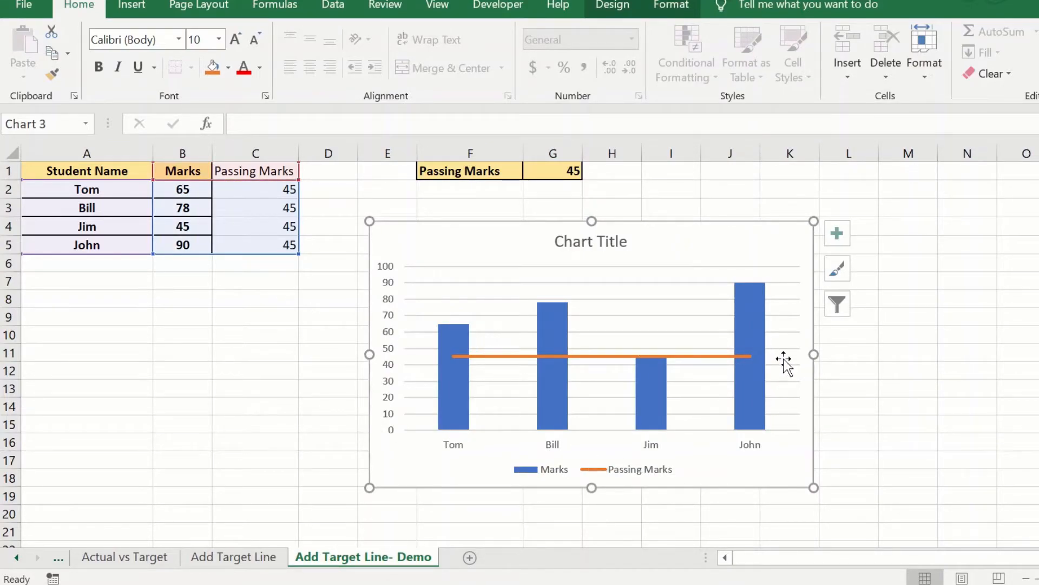
pyautogui.click(977, 369)
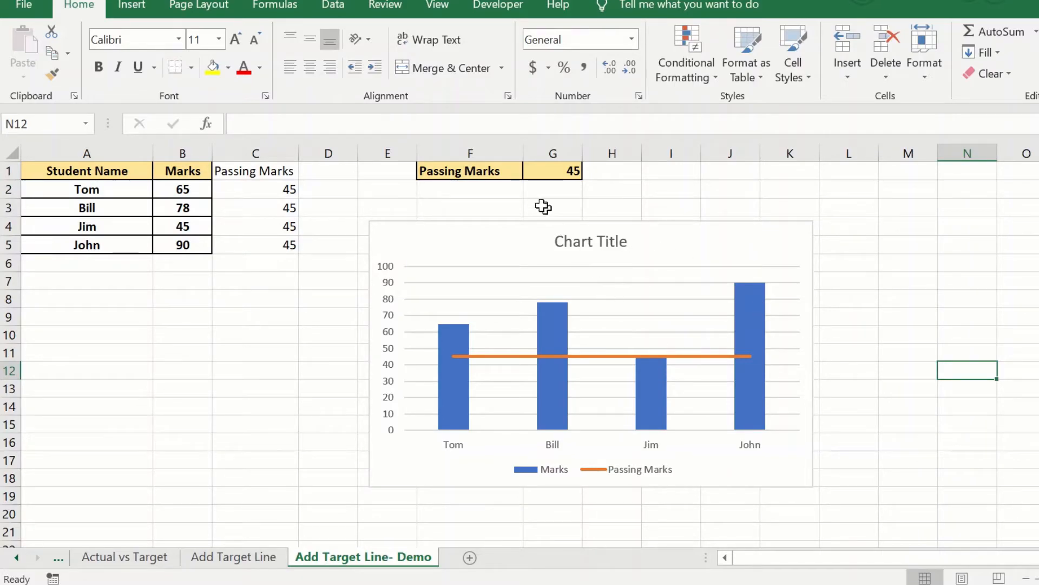
# Try a passing mark of 80 in G1 to test the chart's target line.
pyautogui.click(549, 172)
pyautogui.write('80')
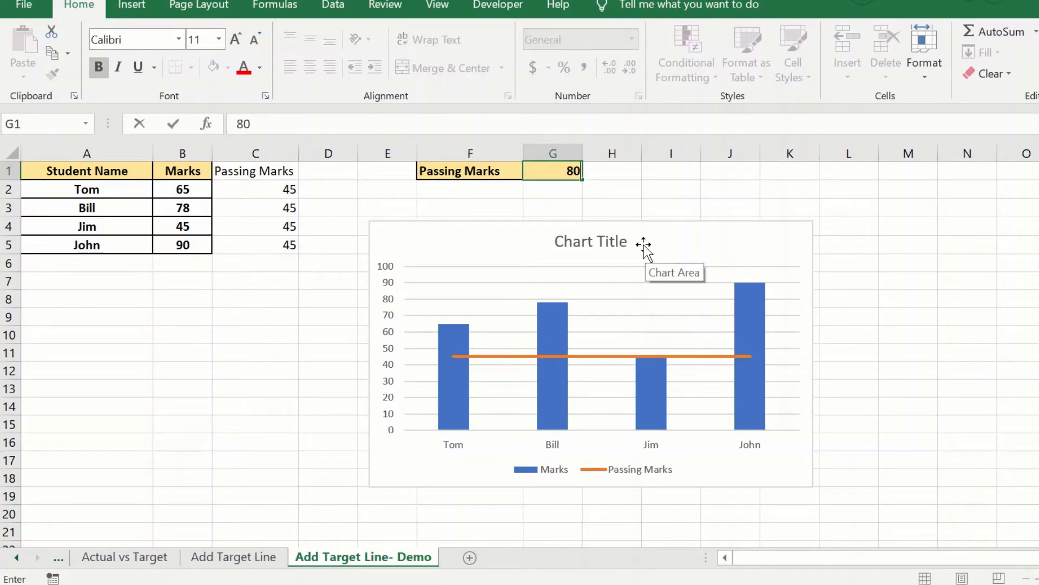
pyautogui.click(902, 299)
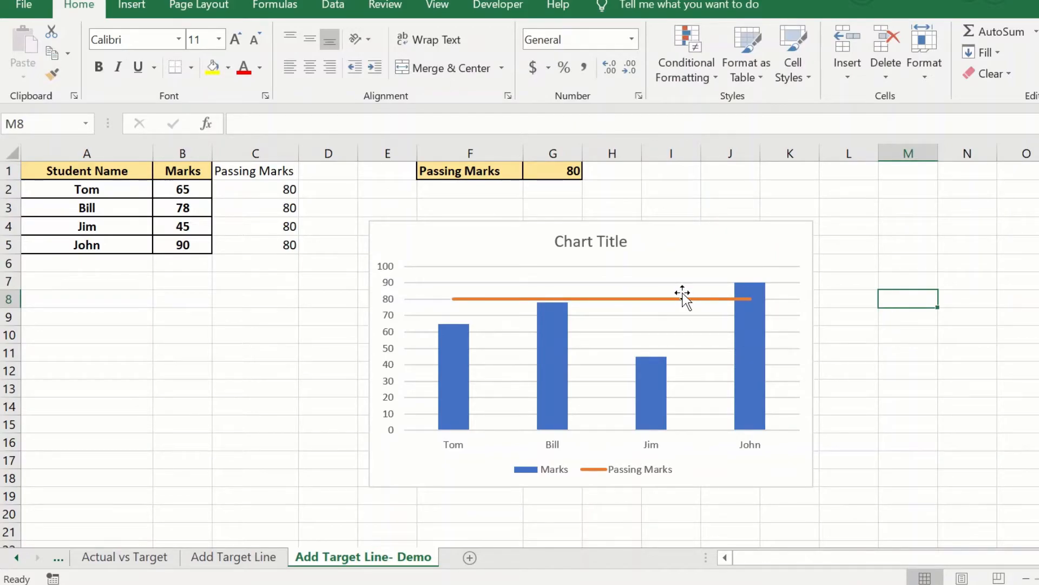
# Set the passing mark in G1 to 30.
pyautogui.click(557, 173)
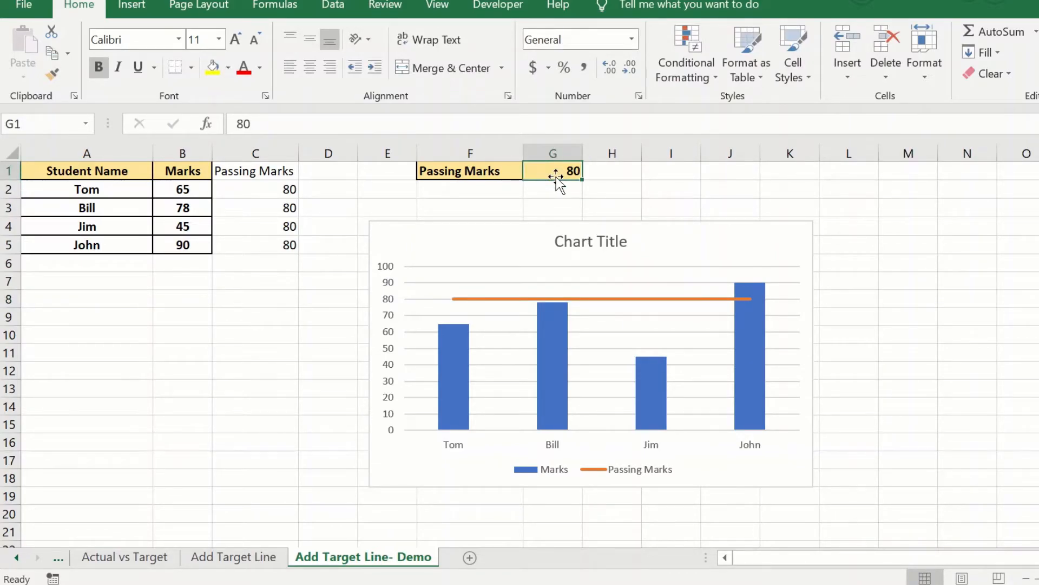
pyautogui.write('30')
pyautogui.click(910, 263)
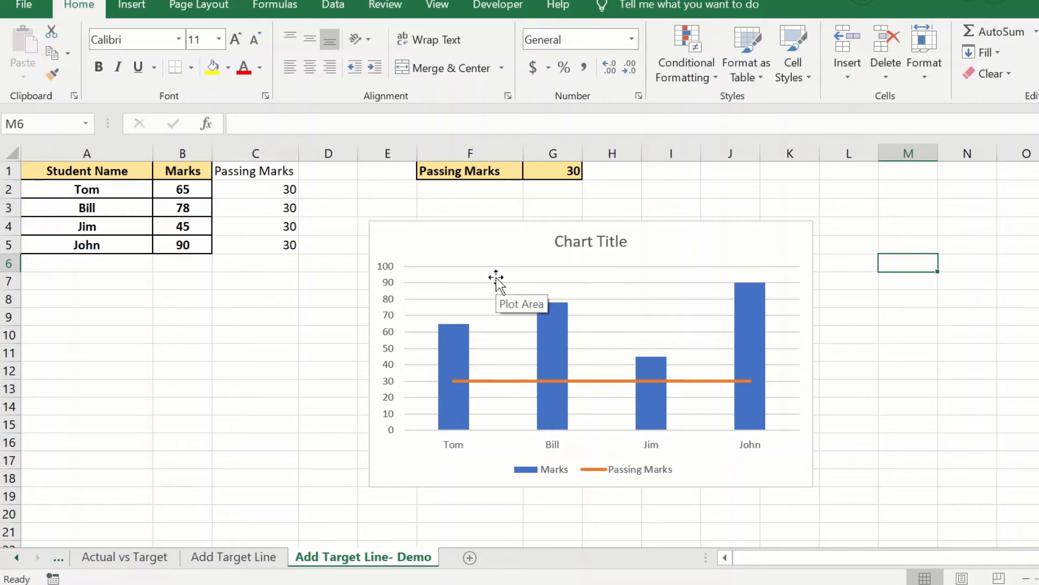
# View the formatted chart on the Add Target Line sheet for reference and select the chart on the demo sheet.
pyautogui.click(249, 558)
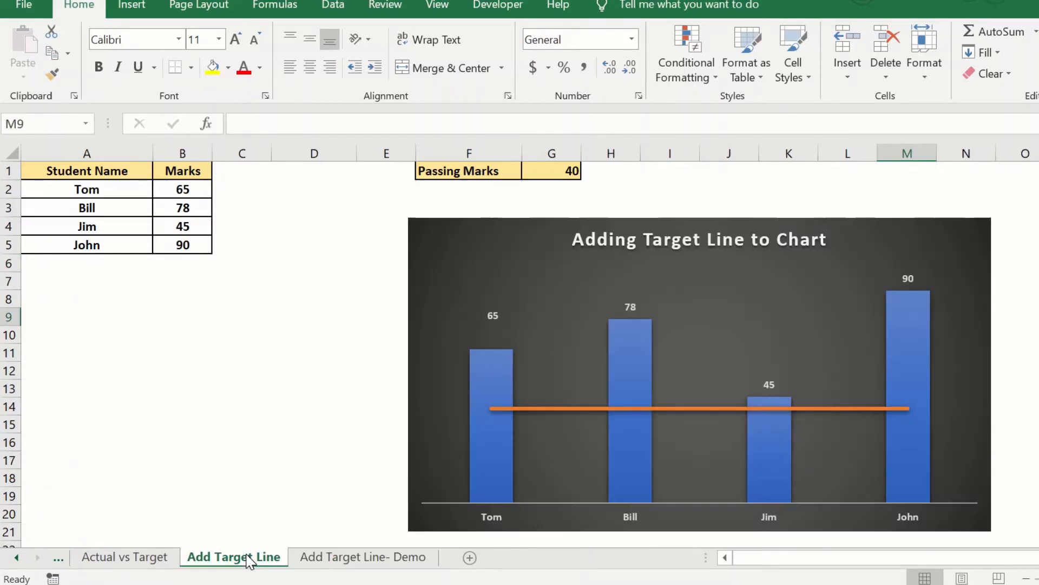
pyautogui.click(379, 558)
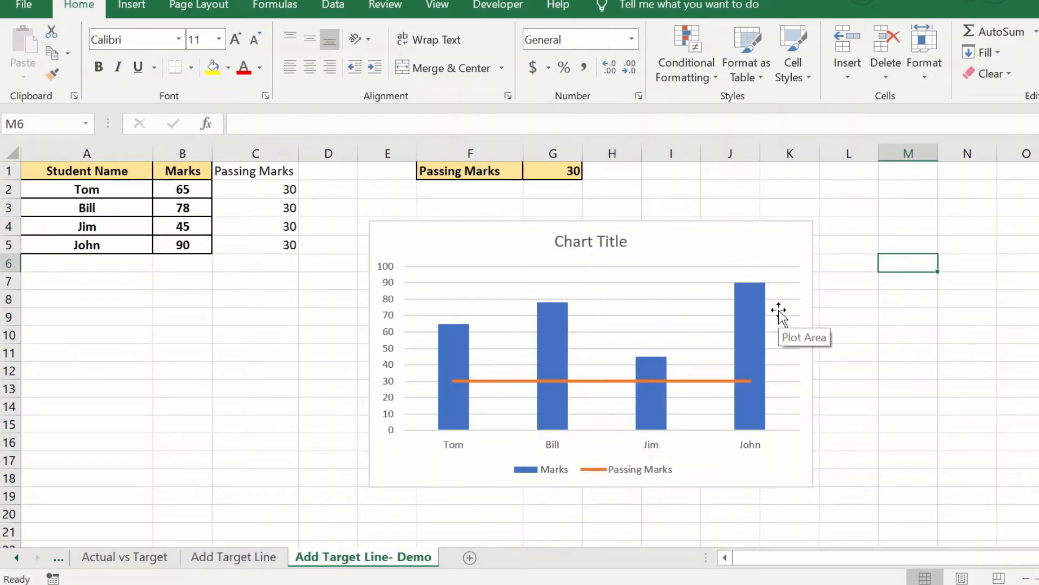
pyautogui.click(746, 223)
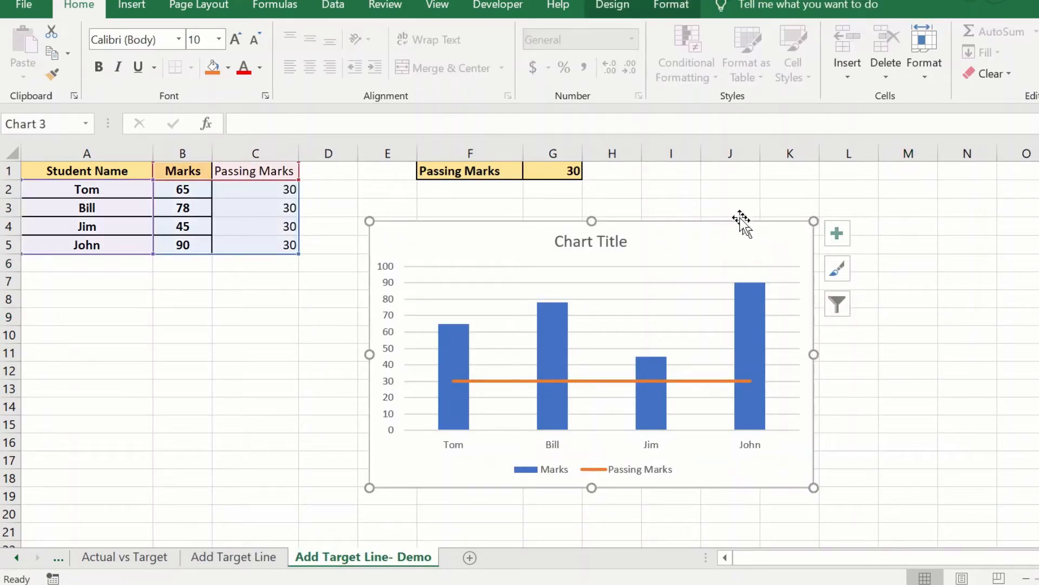
# Apply the dark gradient chart style to the marks chart and title it "Add Target Line to Chart".
pyautogui.click(612, 6)
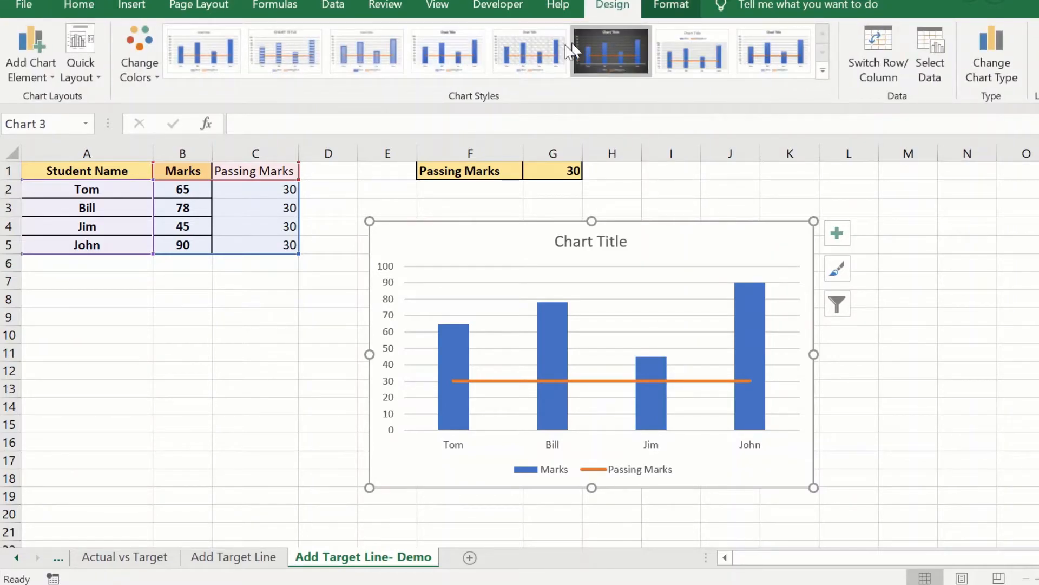
pyautogui.click(617, 57)
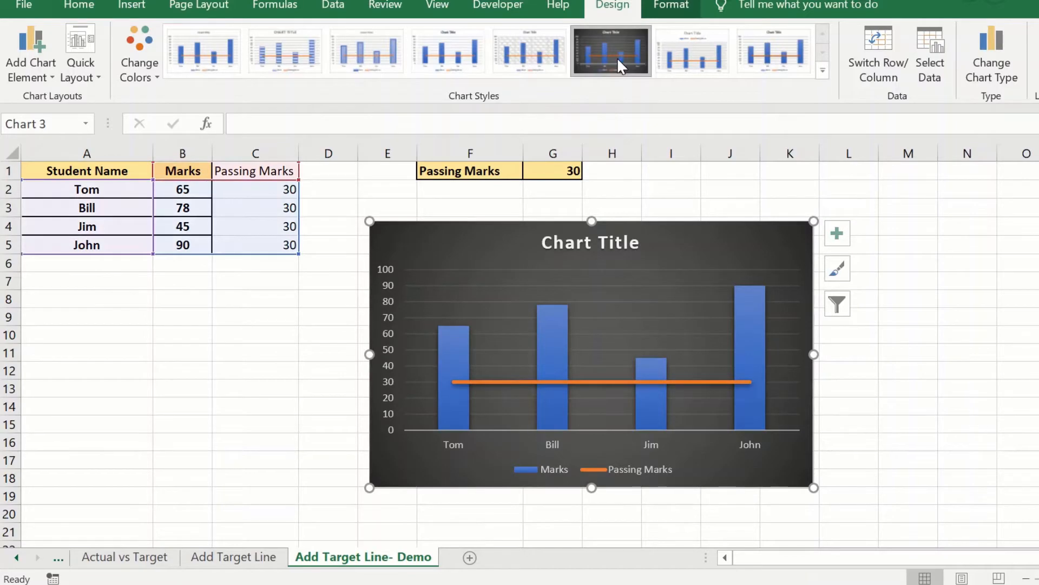
pyautogui.click(567, 243)
pyautogui.tripleClick(568, 242)
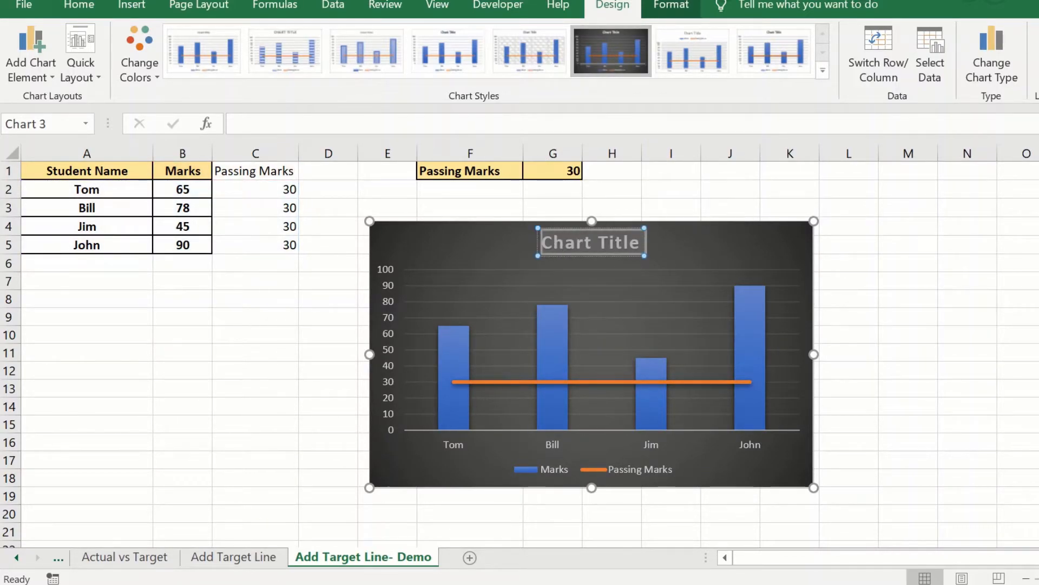
pyautogui.write('Add')
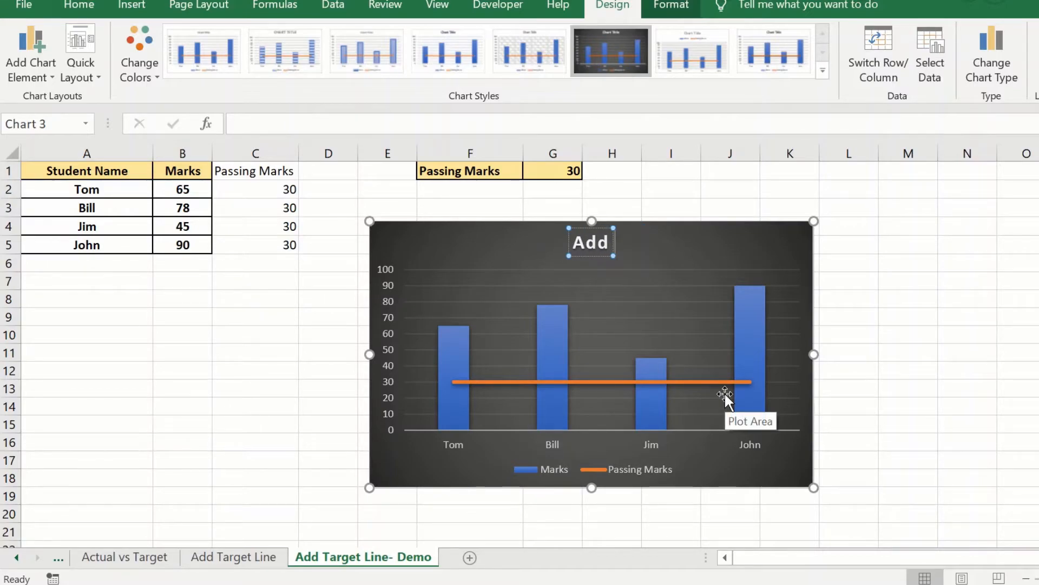
pyautogui.write(' Tra')
pyautogui.press('BackSpace')
pyautogui.press('BackSpace')
pyautogui.write('are')
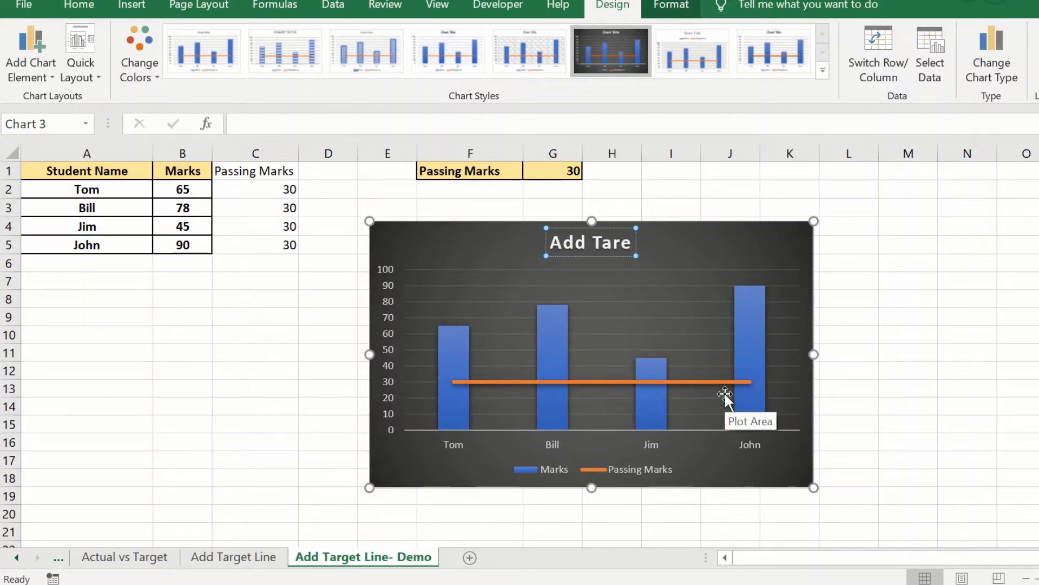
pyautogui.press('BackSpace')
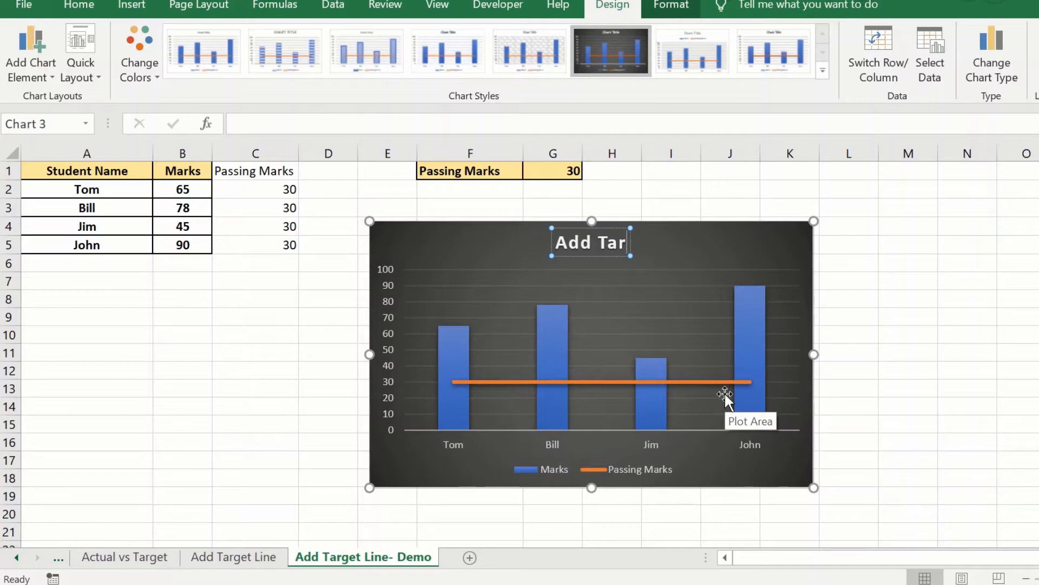
pyautogui.write('get Li')
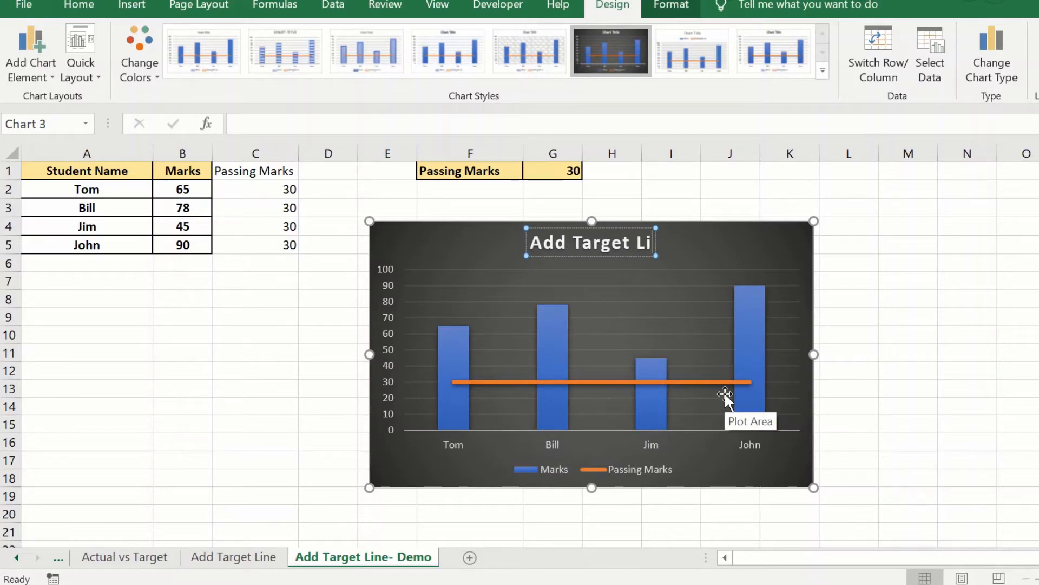
pyautogui.write('ne to Chart')
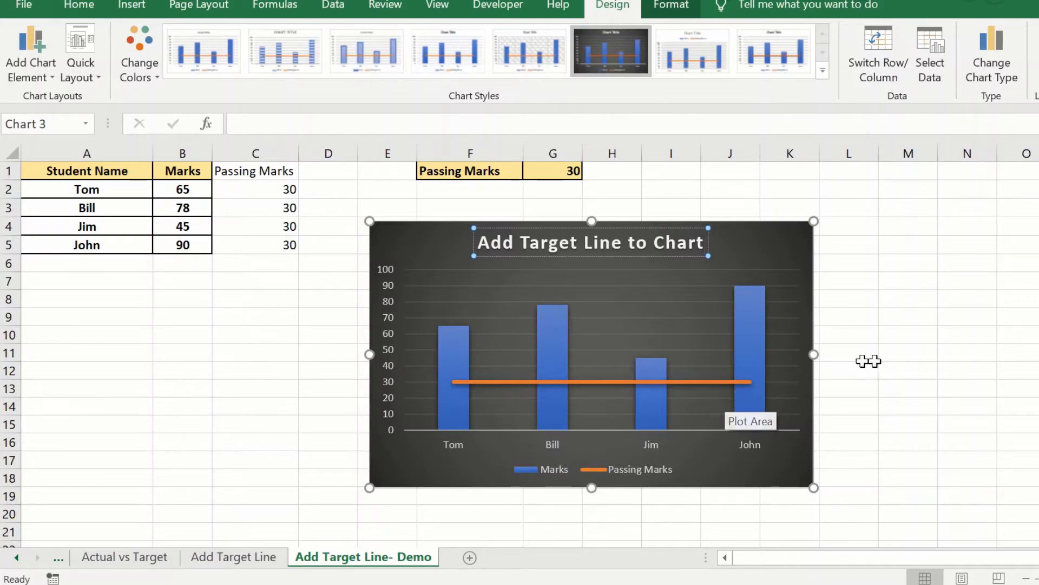
pyautogui.click(915, 355)
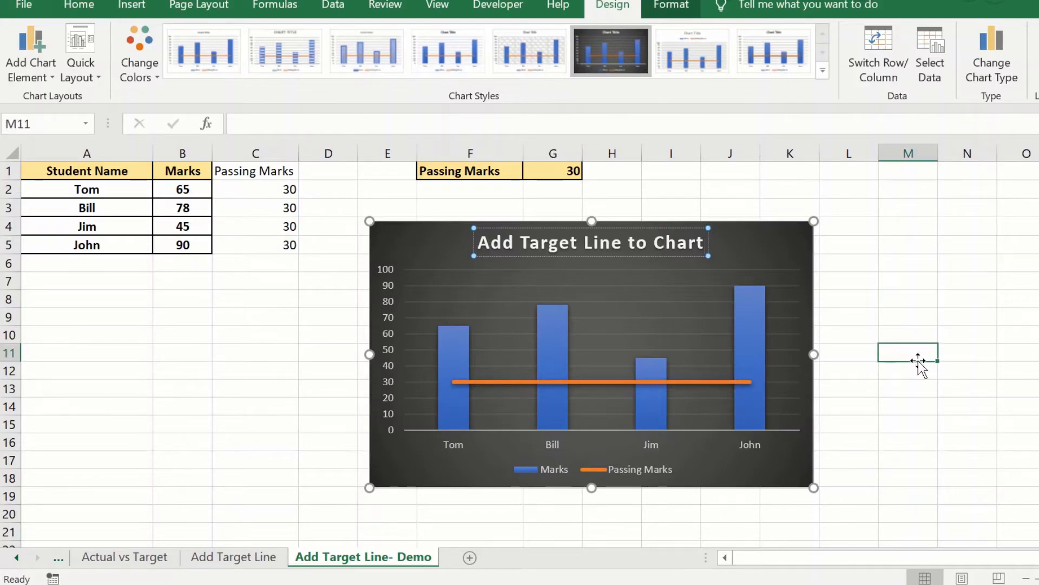
# Delete the vertical value axis and the horizontal gridlines from the chart.
pyautogui.click(385, 329)
pyautogui.press('Delete')
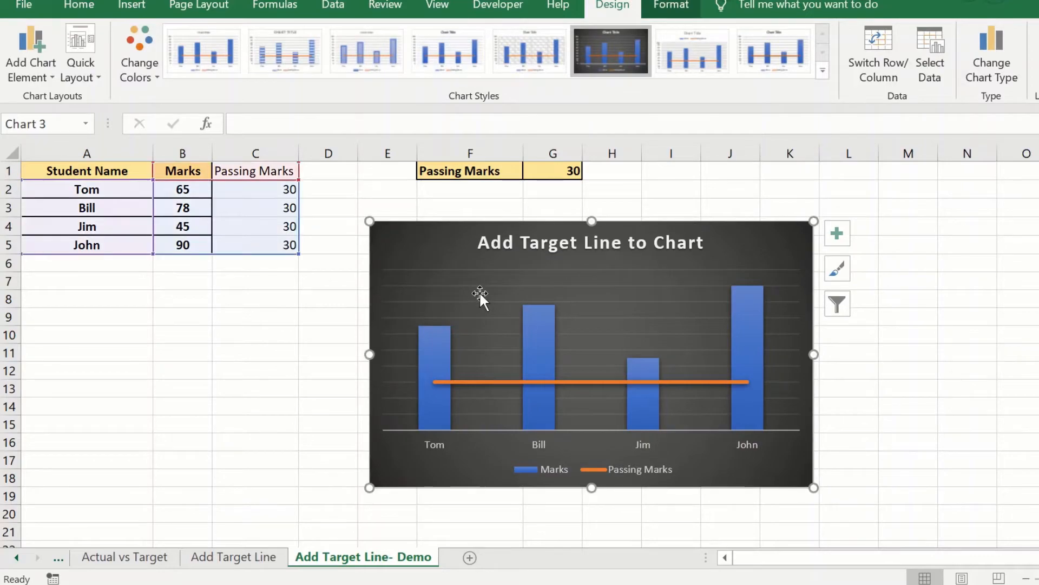
pyautogui.click(482, 285)
pyautogui.press('Delete')
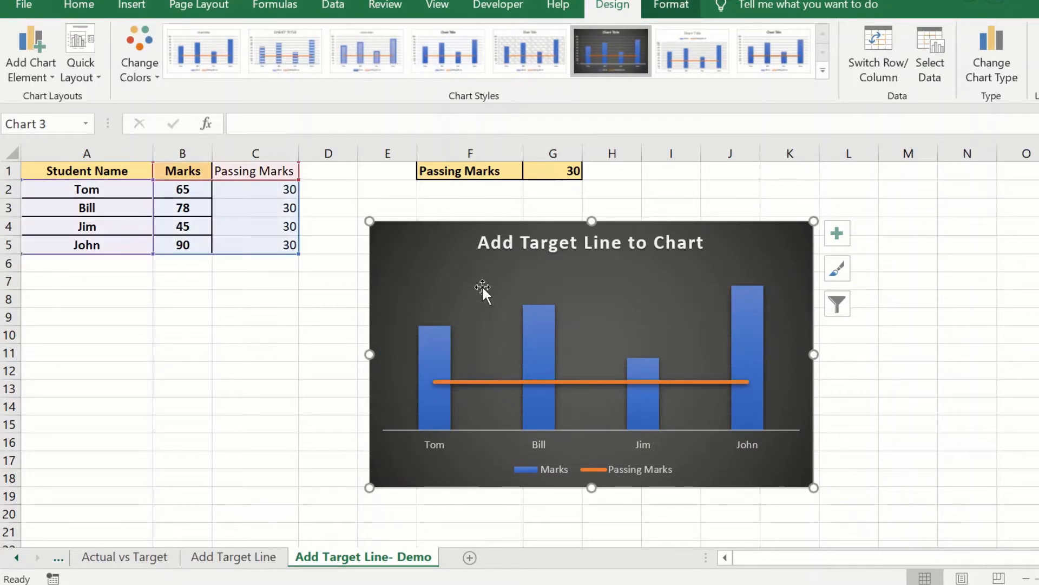
# Add data labels to the Passing Marks line in the chart.
pyautogui.click(471, 380)
pyautogui.rightClick(470, 380)
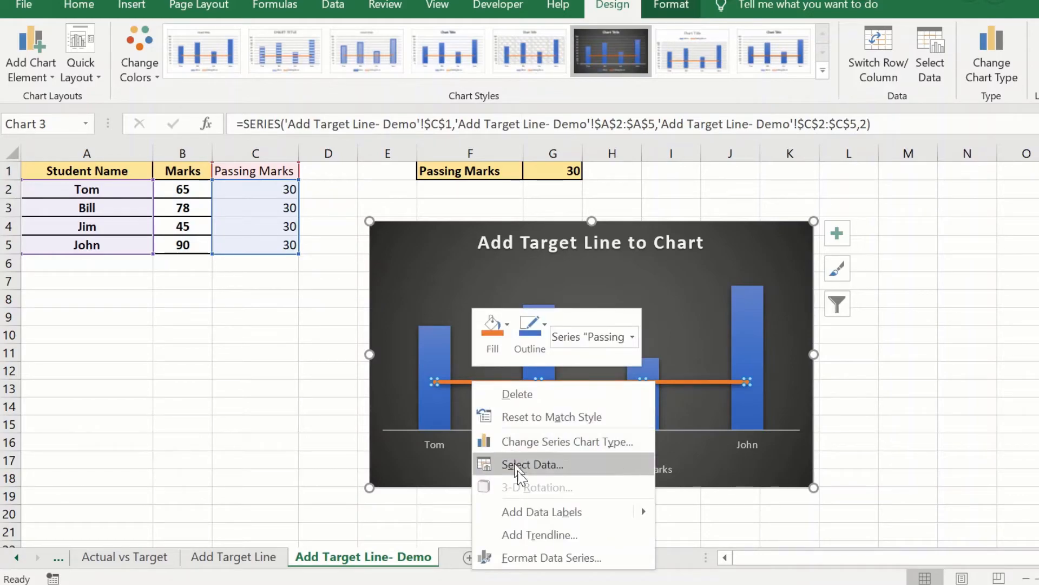
pyautogui.moveTo(641, 511)
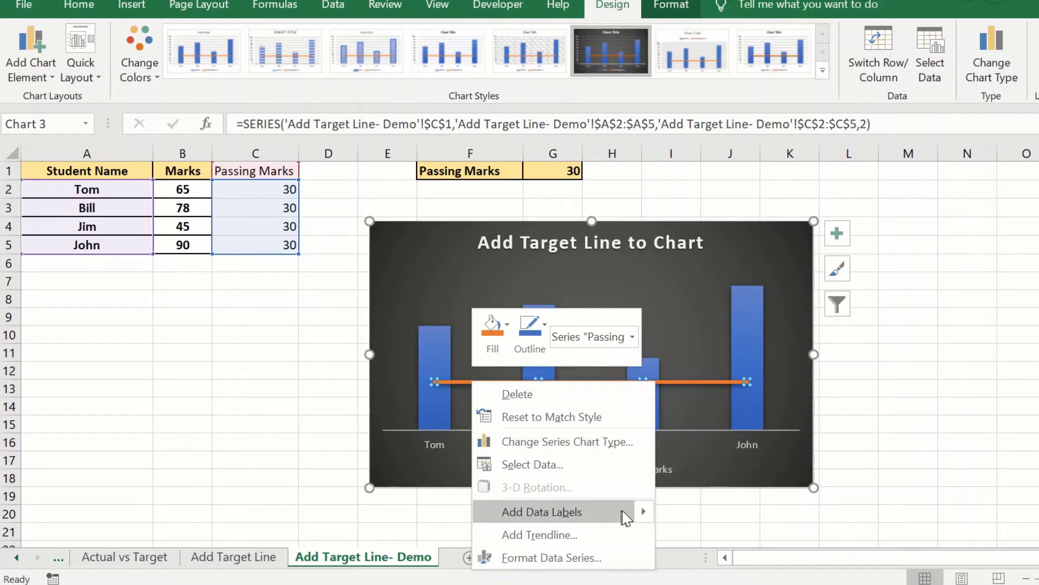
pyautogui.click(698, 512)
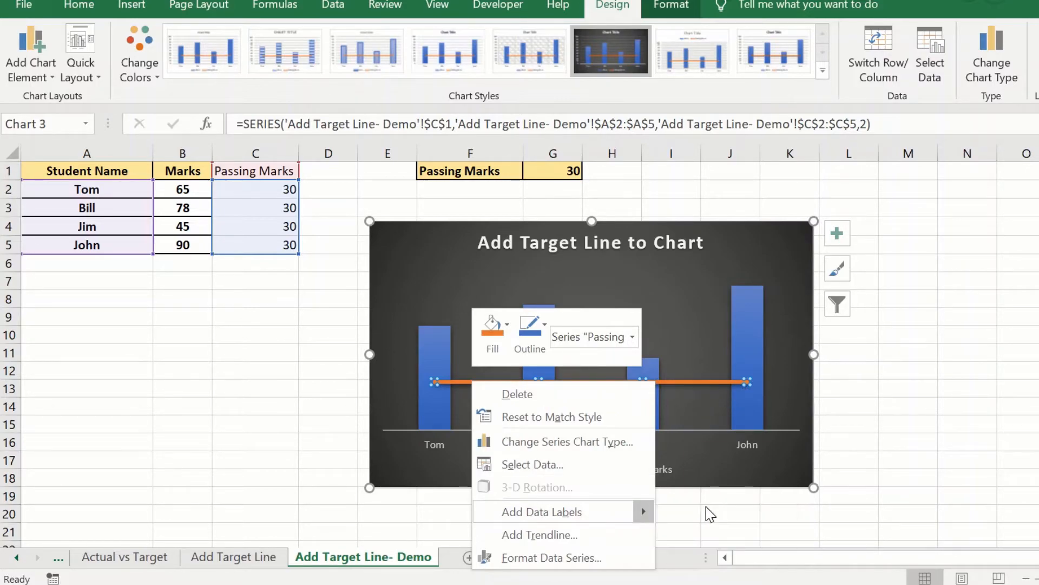
# Delete the Passing Marks data labels at the second, third and fourth students, keeping only the first one.
pyautogui.click(451, 388)
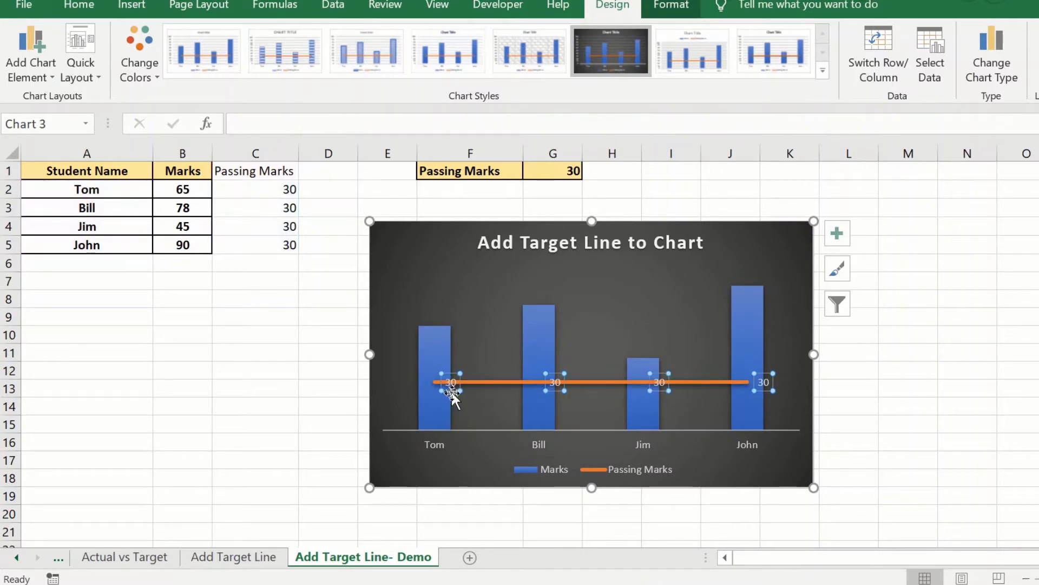
pyautogui.click(554, 375)
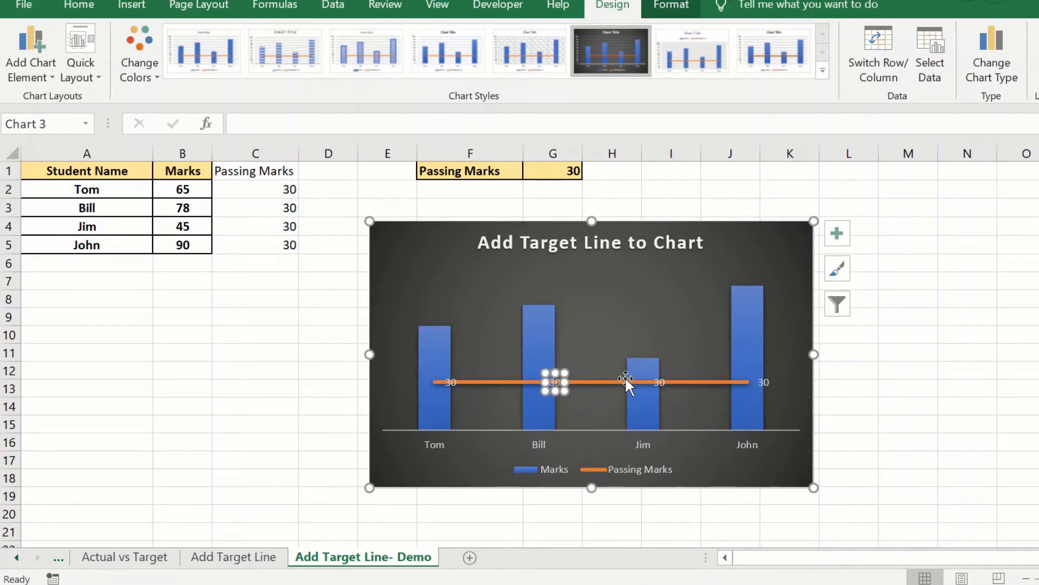
pyautogui.press('Delete')
pyautogui.click(663, 375)
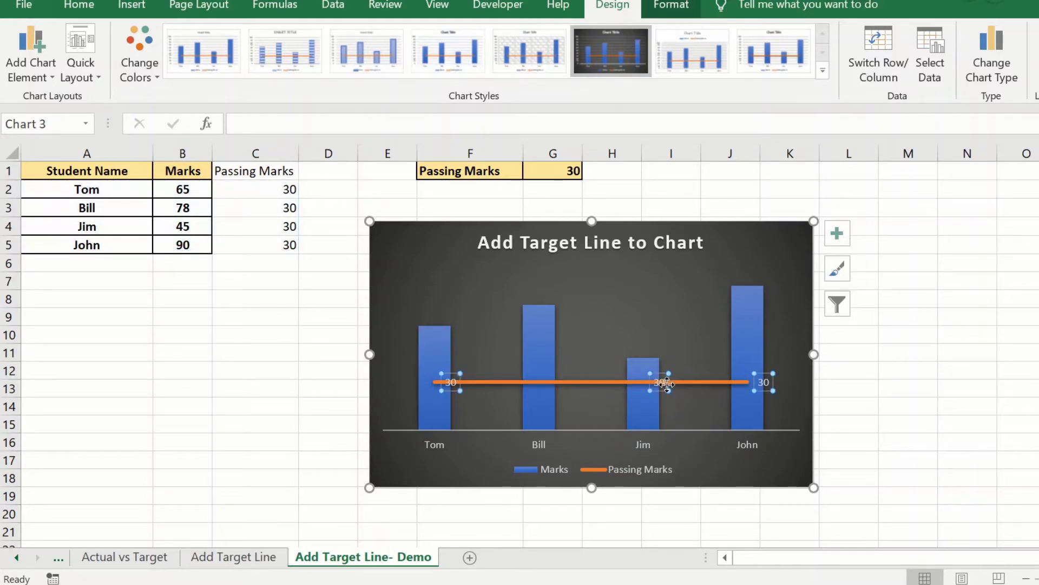
pyautogui.click(661, 375)
pyautogui.press('Delete')
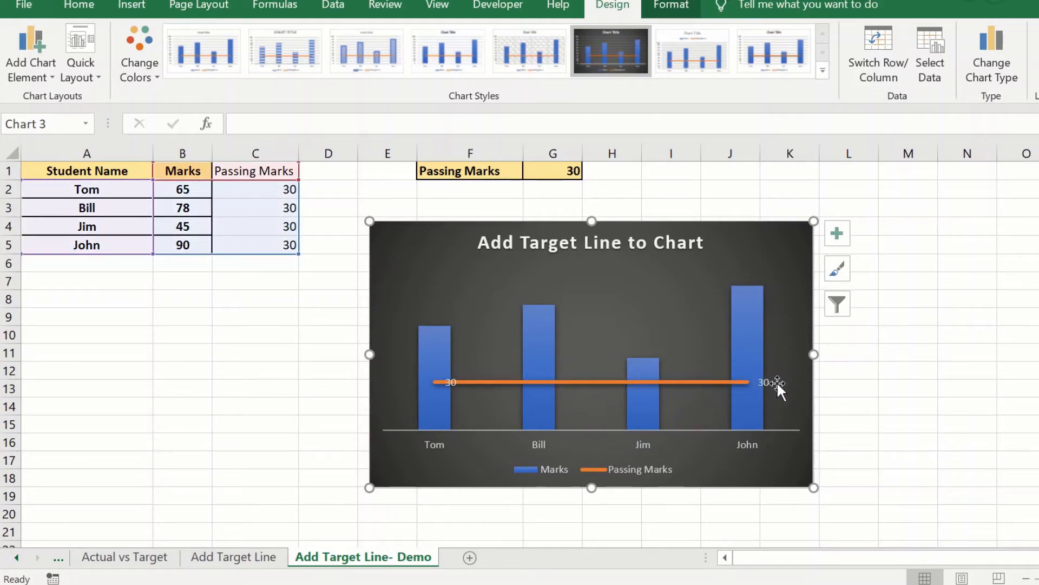
pyautogui.click(766, 381)
pyautogui.press('Delete')
pyautogui.click(756, 380)
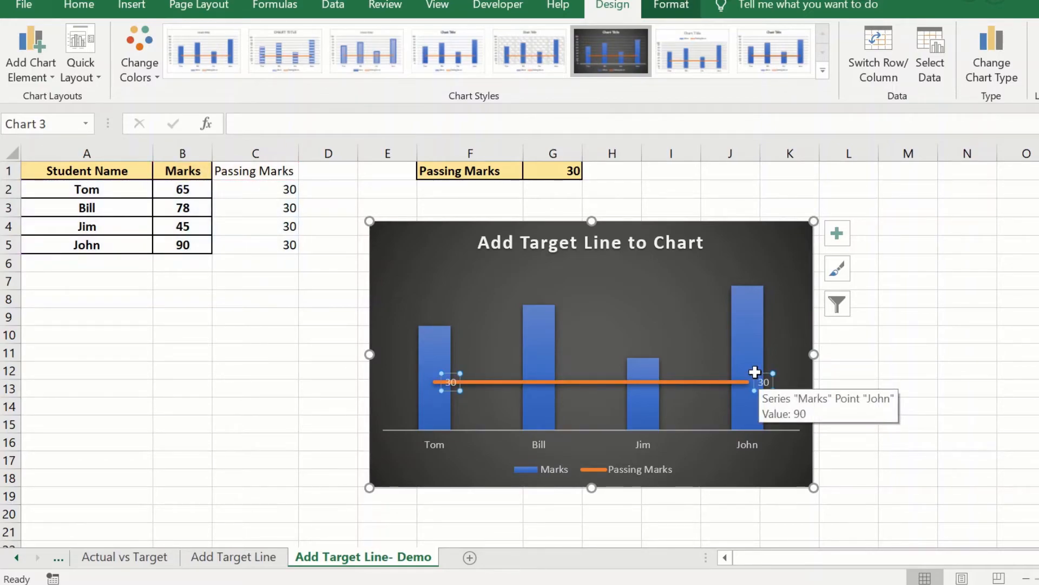
pyautogui.click(762, 379)
pyautogui.click(759, 374)
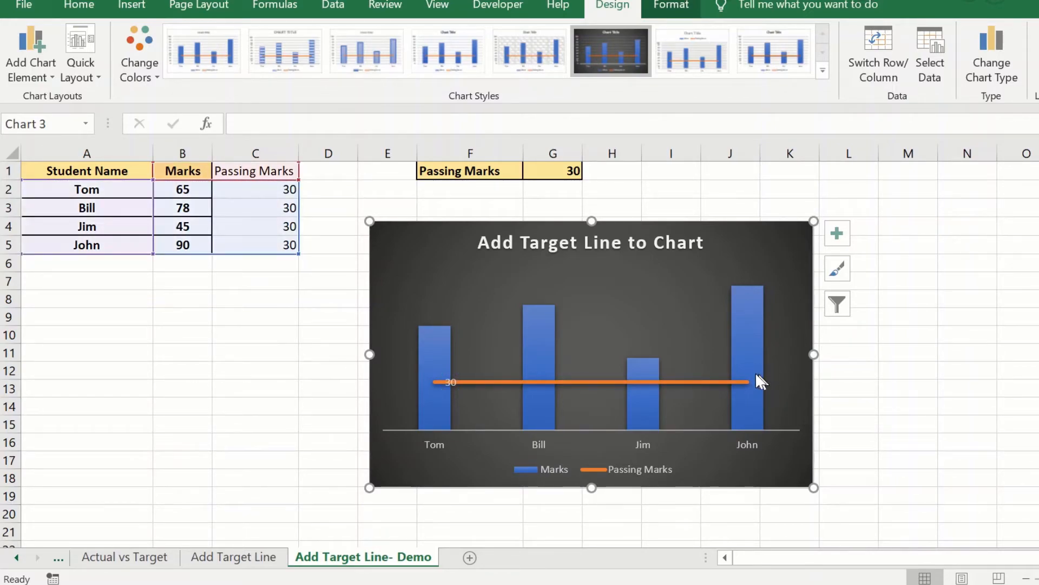
# Move the remaining Passing Marks data label above the target line, between the first and second columns.
pyautogui.click(453, 379)
pyautogui.moveTo(453, 379); pyautogui.dragTo(486, 348)
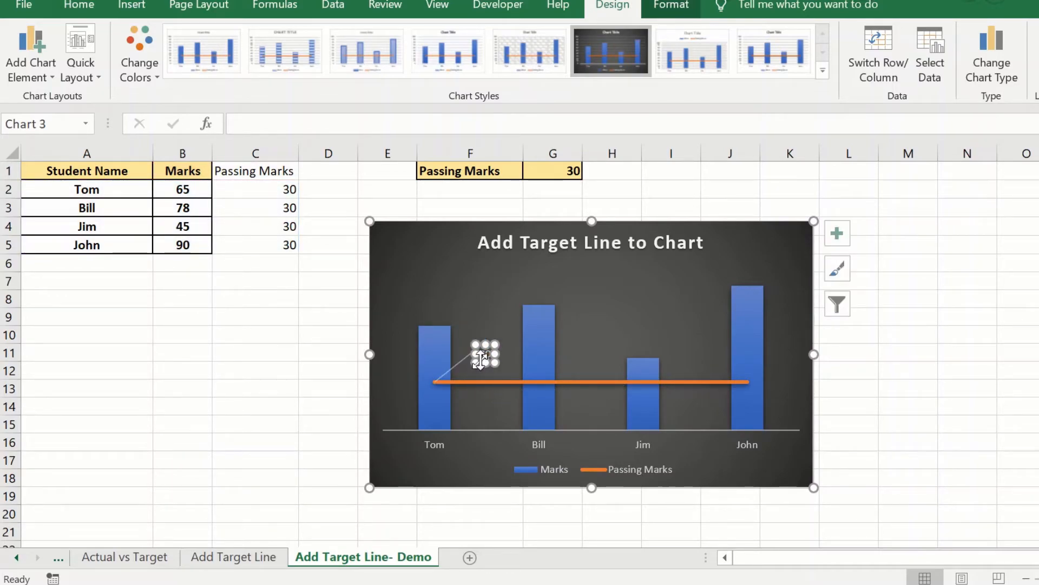
pyautogui.click(463, 362)
pyautogui.press('Delete')
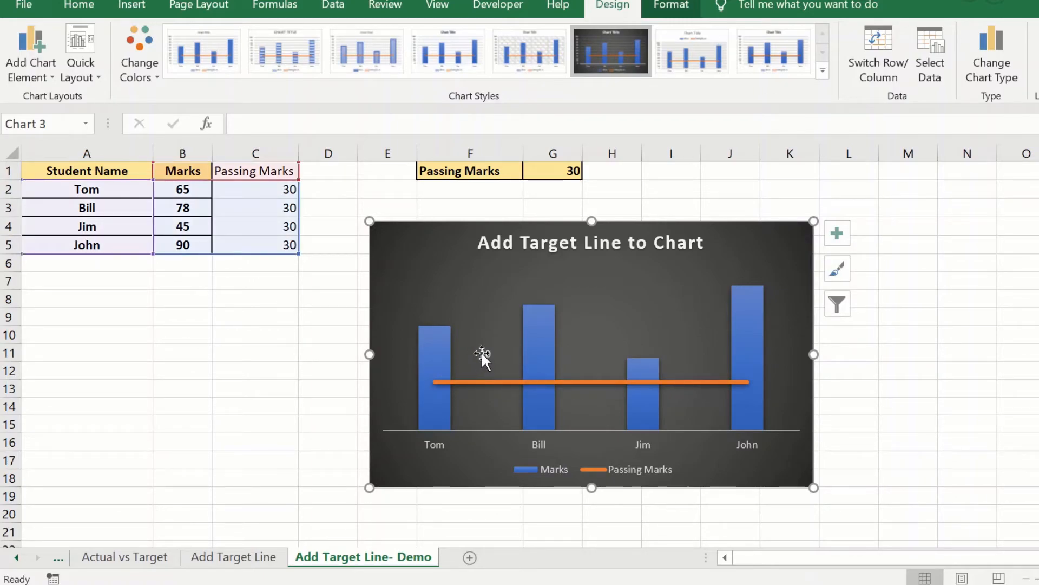
# Format the target line's data label in red, bold, at font size 10.5.
pyautogui.click(482, 352)
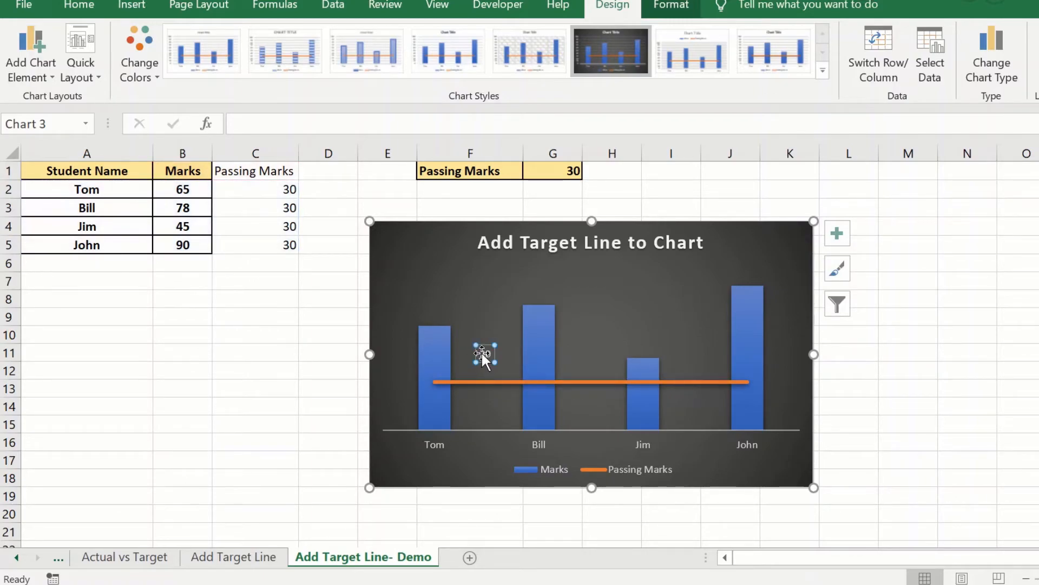
pyautogui.click(76, 7)
pyautogui.click(243, 68)
pyautogui.click(236, 39)
pyautogui.click(236, 40)
pyautogui.click(98, 67)
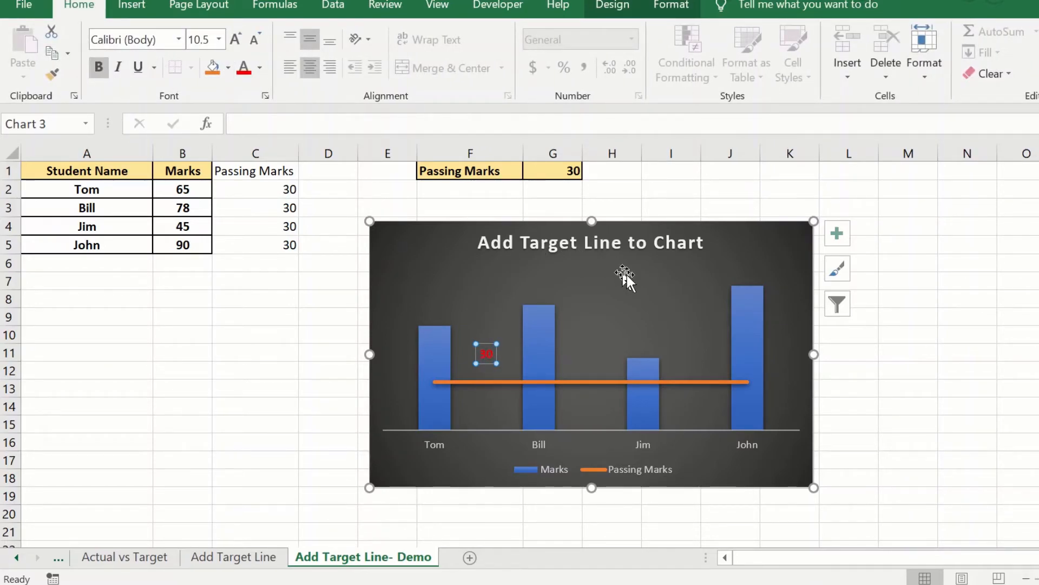
pyautogui.click(912, 385)
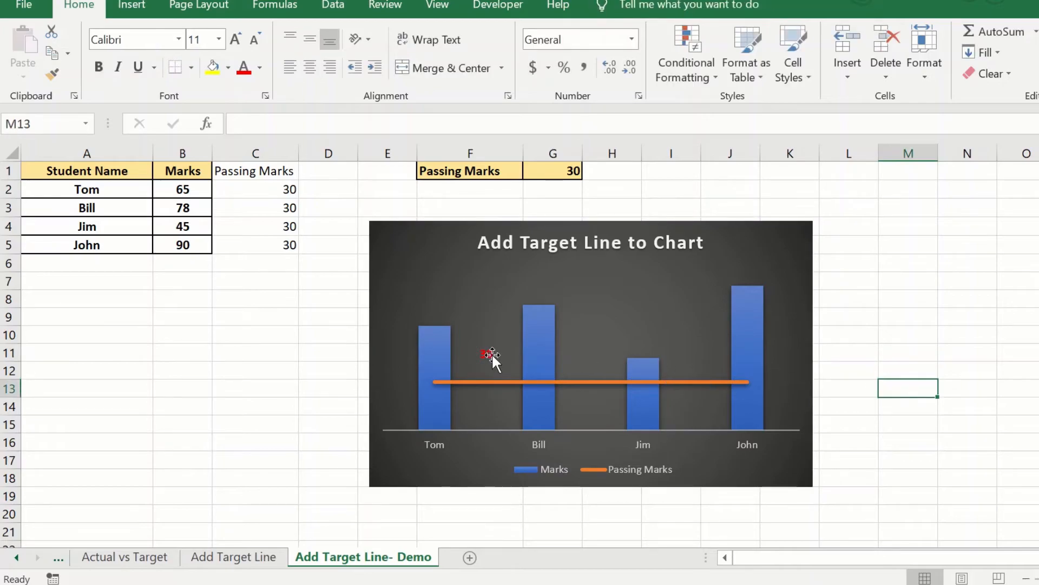
# Move the red data label slightly down so it sits closer to the target line.
pyautogui.click(492, 354)
pyautogui.moveTo(488, 343); pyautogui.dragTo(488, 363)
pyautogui.click(912, 354)
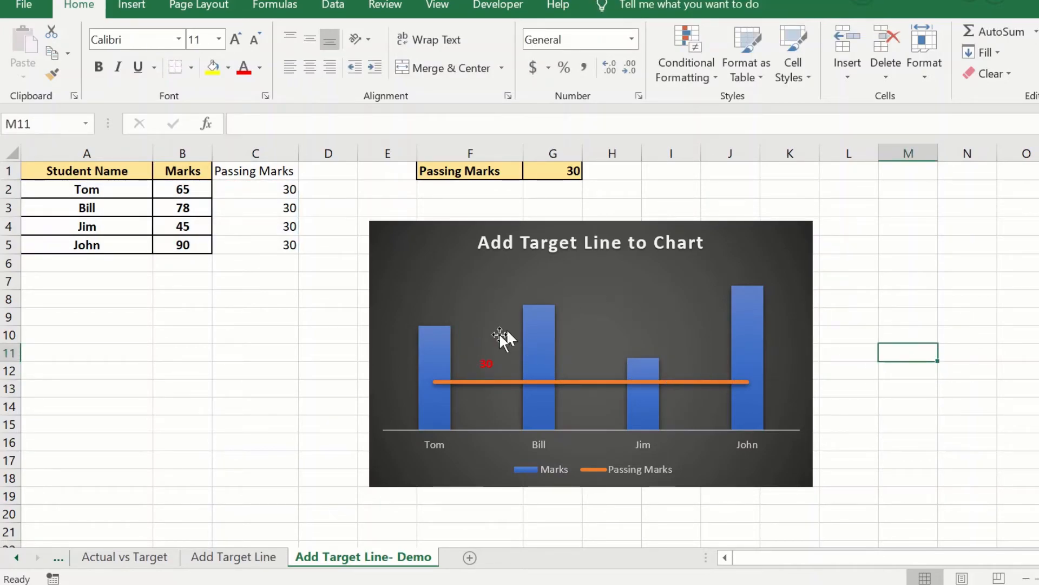
# Set the passing mark in G1 to 45.
pyautogui.click(555, 173)
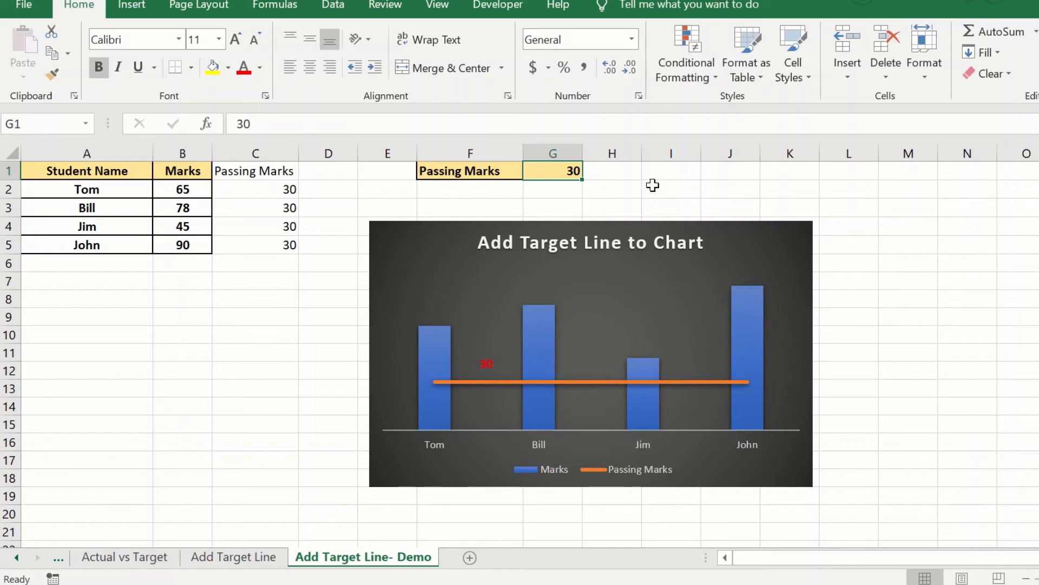
pyautogui.write('45')
pyautogui.click(886, 227)
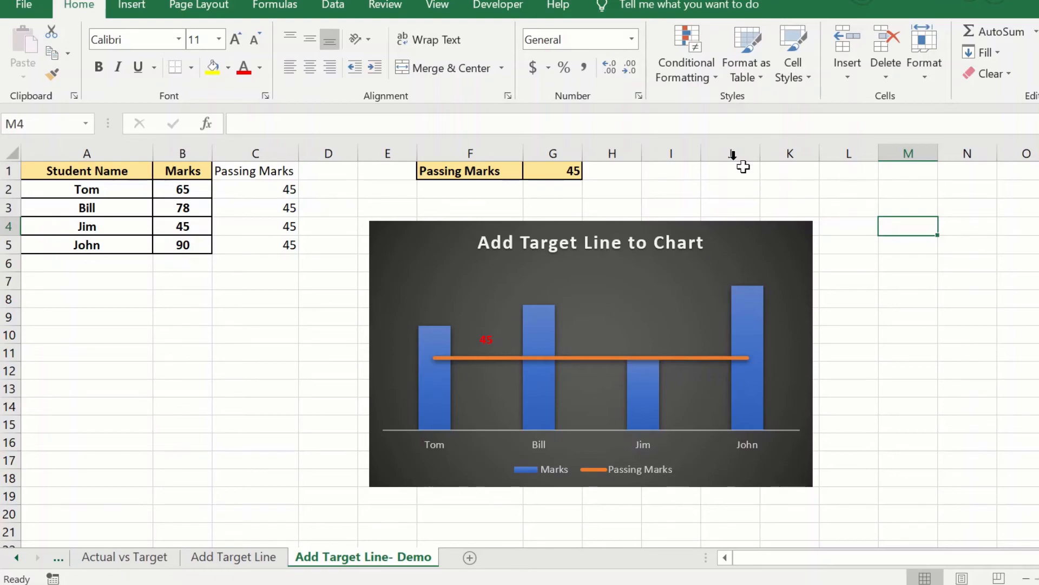
# Hide the Passing Marks helper column by setting the font colour of C1:C5 to white.
pyautogui.click(268, 179)
pyautogui.moveTo(268, 180); pyautogui.dragTo(279, 245)
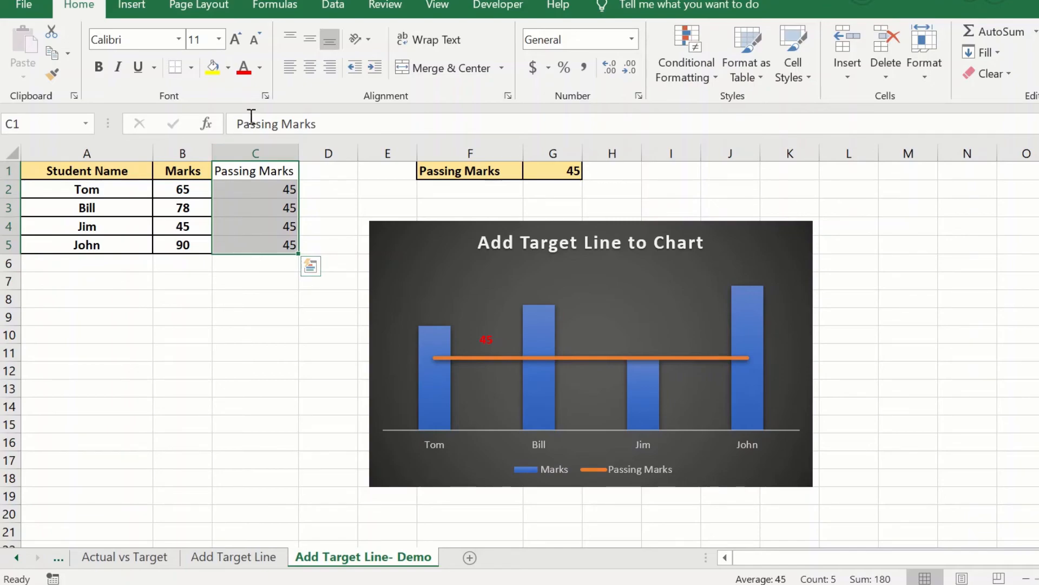
pyautogui.click(261, 69)
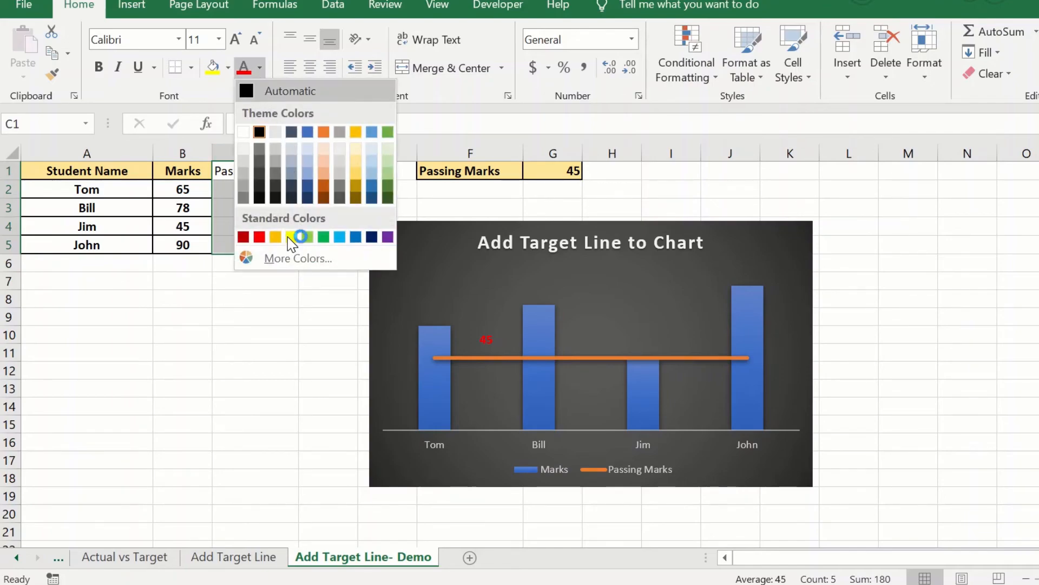
pyautogui.click(244, 131)
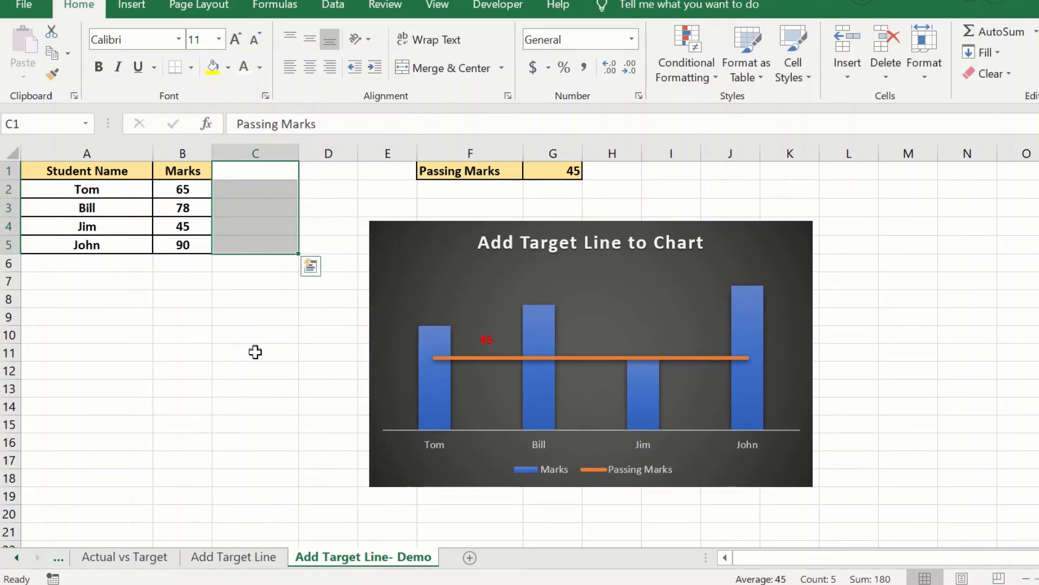
pyautogui.click(255, 351)
# Examine the helper cells C1:C5 to check how the white-font entries look on the sheet.
pyautogui.moveTo(260, 170); pyautogui.dragTo(262, 241)
pyautogui.click(246, 212)
pyautogui.click(248, 170)
pyautogui.click(244, 206)
pyautogui.click(241, 234)
pyautogui.click(237, 263)
pyautogui.click(240, 407)
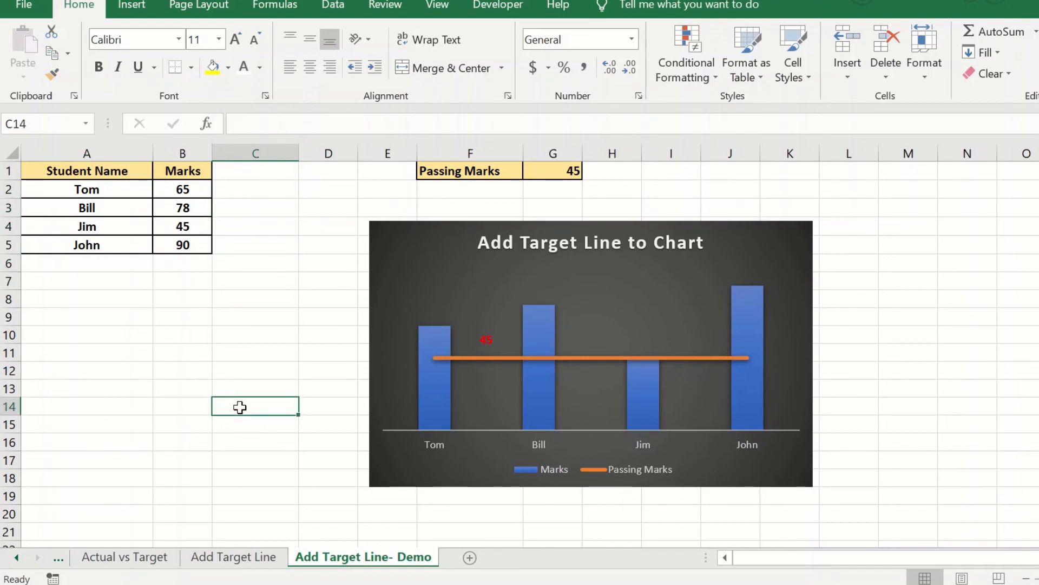